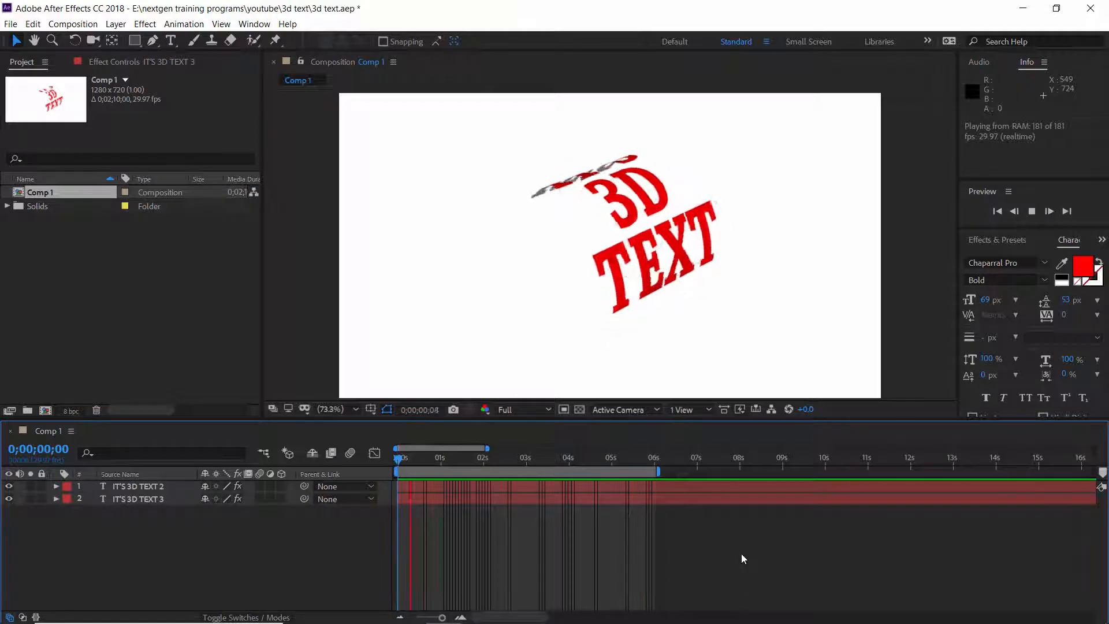
# Play back the finished 3D text animation.
pyautogui.press('space')
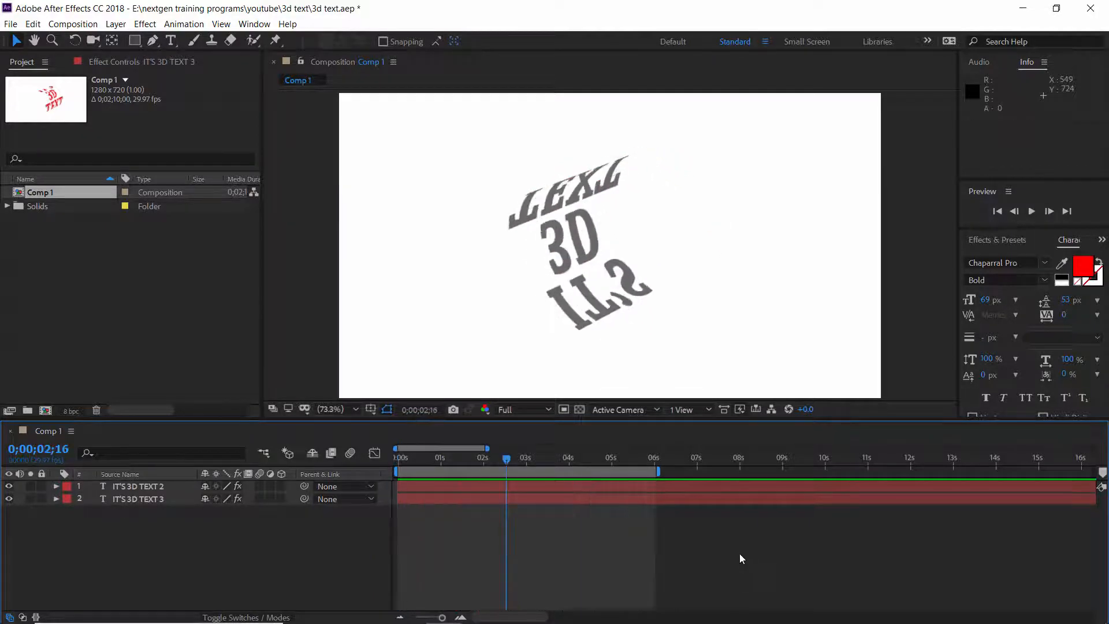
# Create a new 1280 x 720 composition with the HDV/HDTV 720 29.97 preset and white background.
pyautogui.click(73, 24)
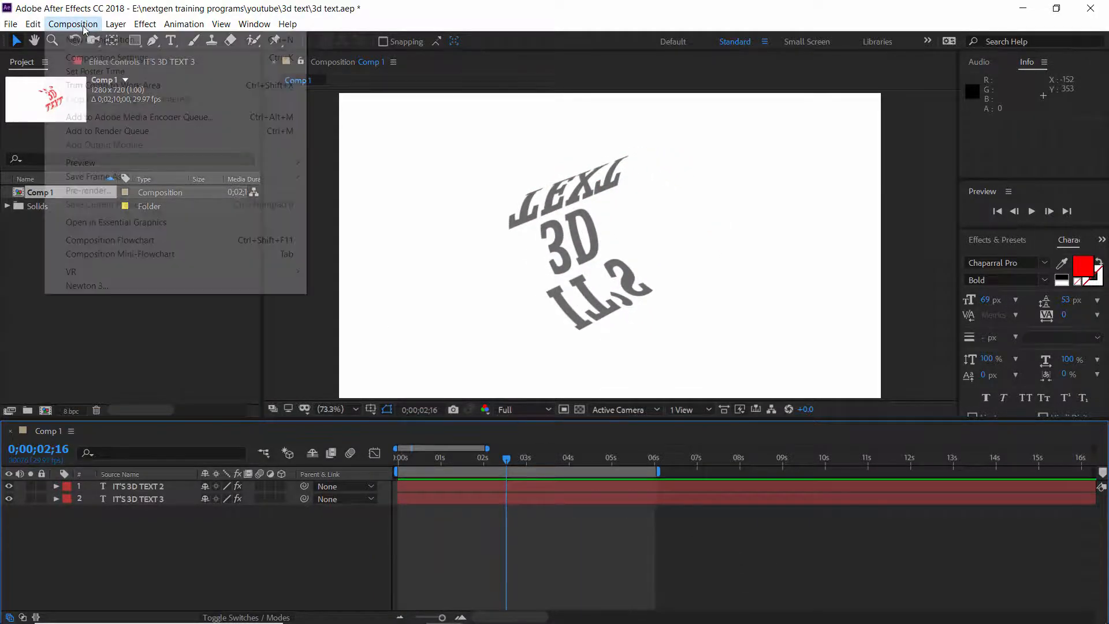
pyautogui.click(98, 36)
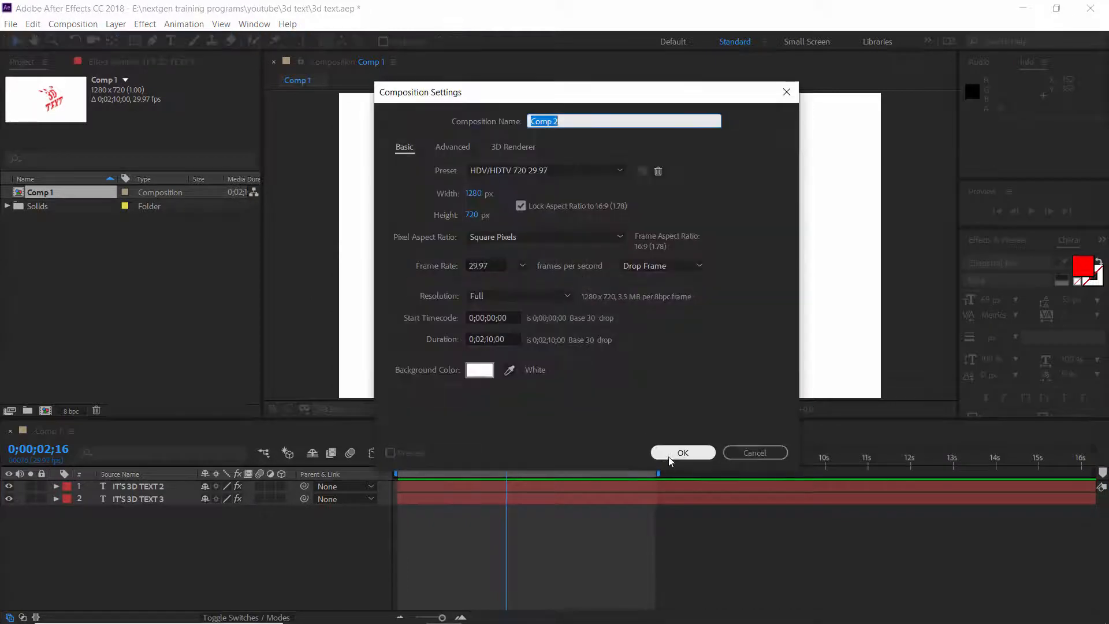
pyautogui.click(670, 454)
# Add a three-line text layer reading IT'S, 3D and TEXT in the new composition.
pyautogui.click(171, 41)
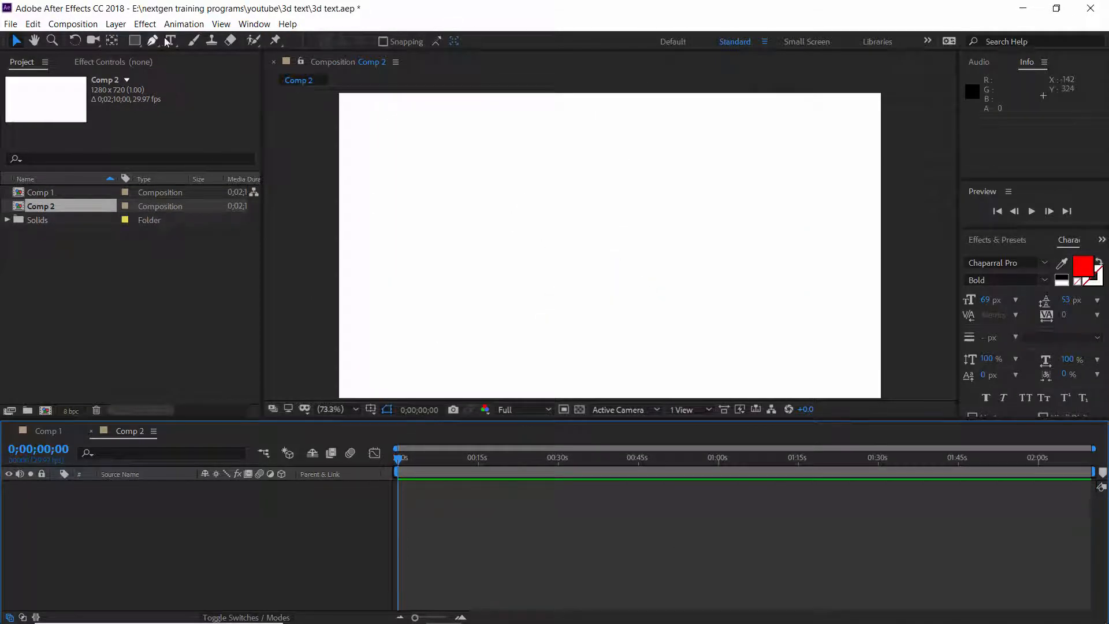
pyautogui.click(497, 234)
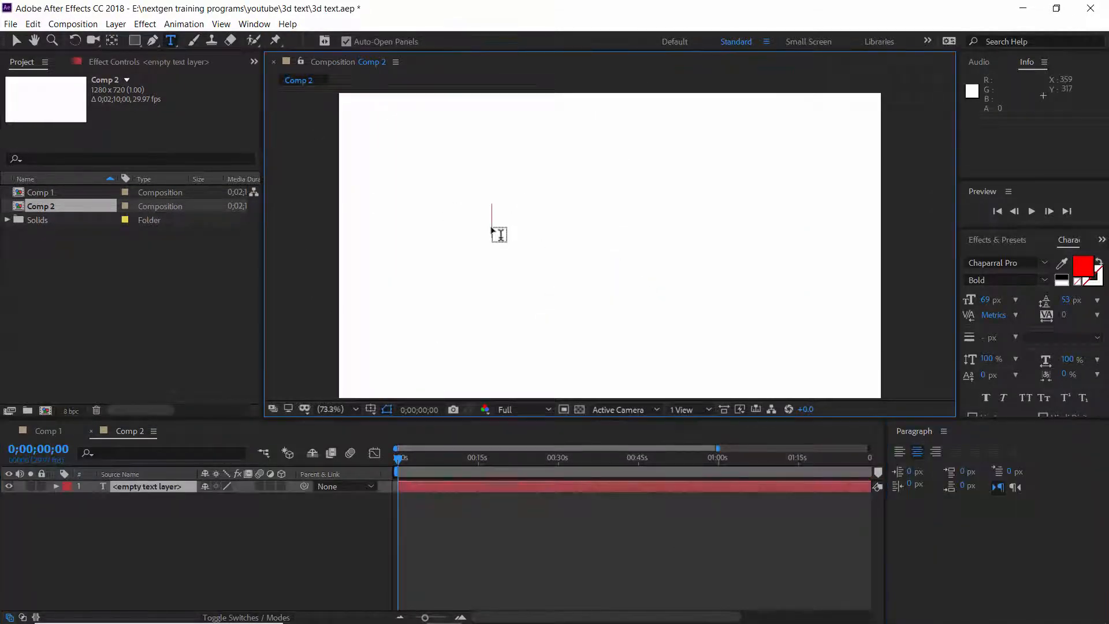
pyautogui.write("IT'")
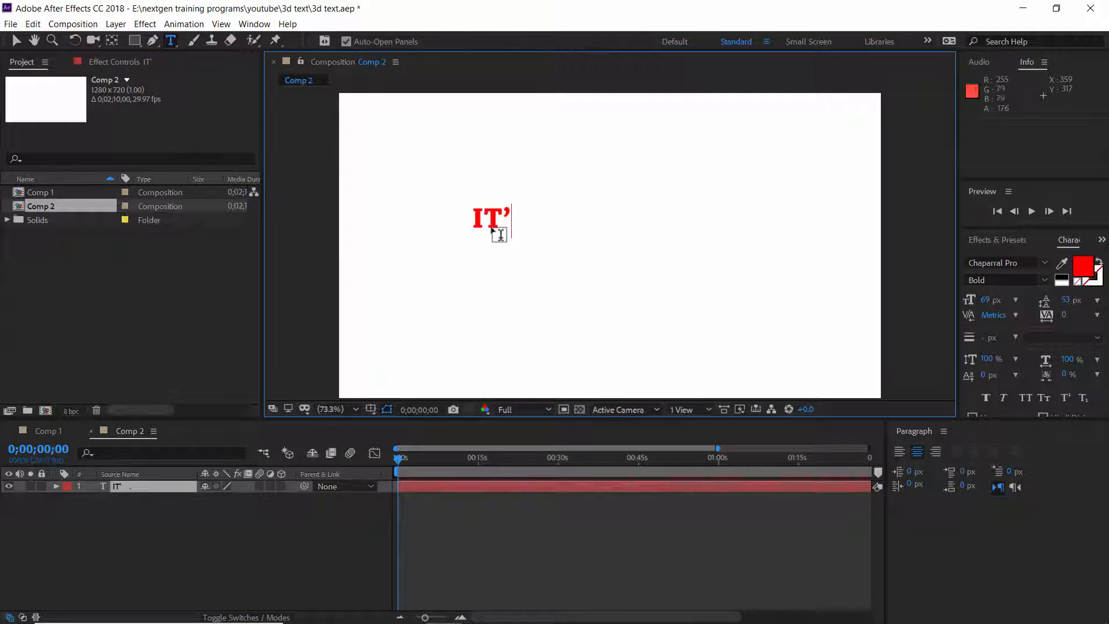
pyautogui.write('S')
pyautogui.press('Return')
pyautogui.write('3D')
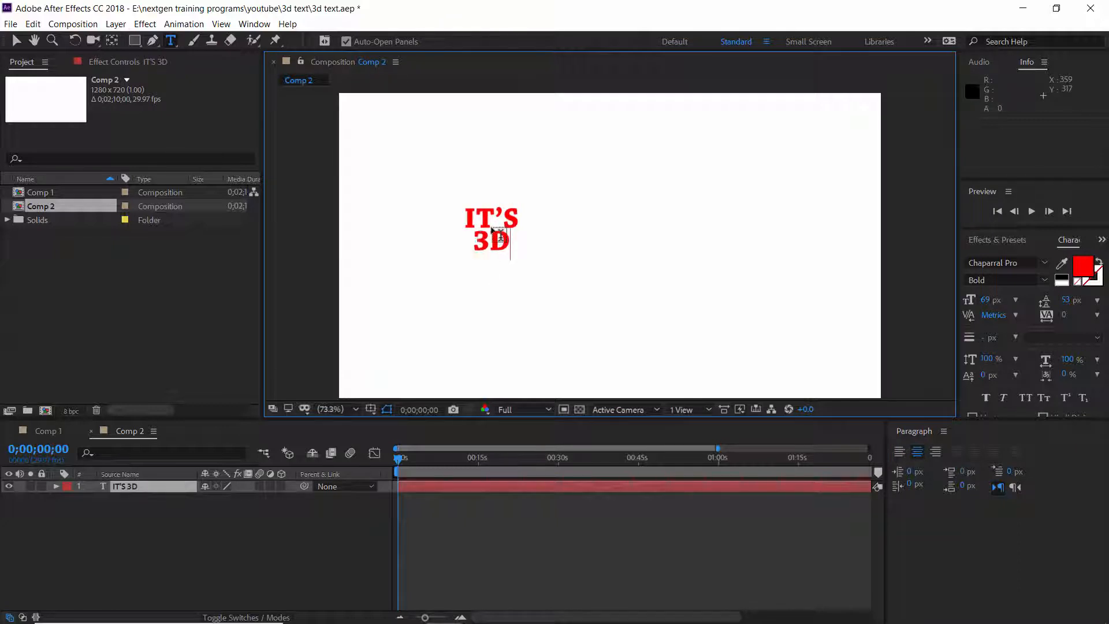
pyautogui.press('Return')
pyautogui.write('TEXT')
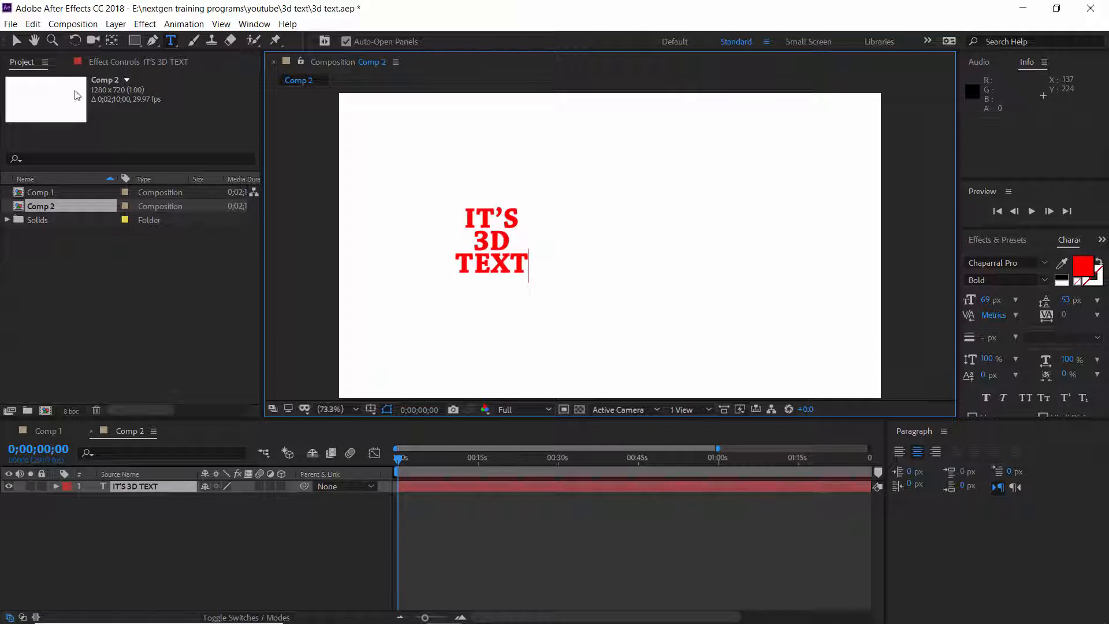
pyautogui.click(17, 40)
# Close the Paragraph panel.
pyautogui.click(944, 431)
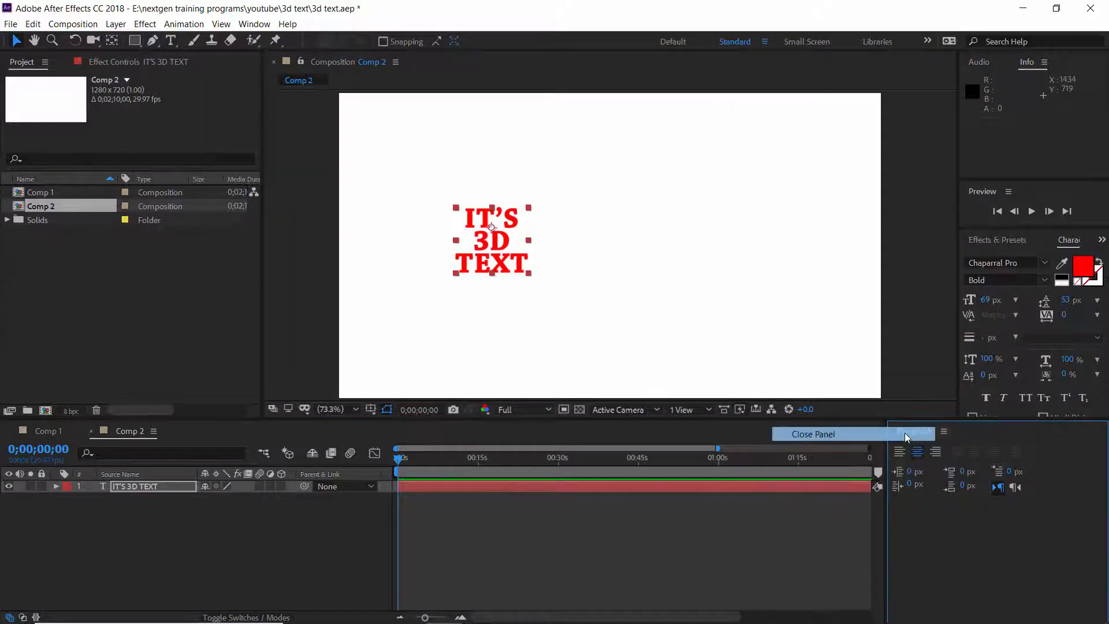
pyautogui.click(921, 439)
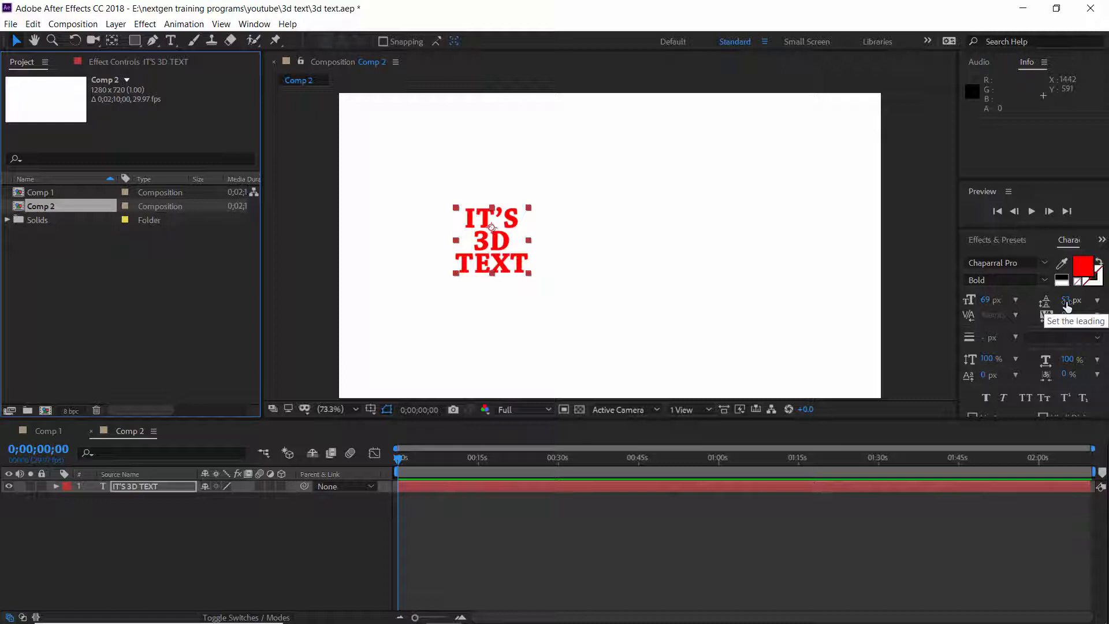
# Set the text layer's scale to 150% horizontally and 300% vertically.
pyautogui.click(194, 484)
pyautogui.press('s')
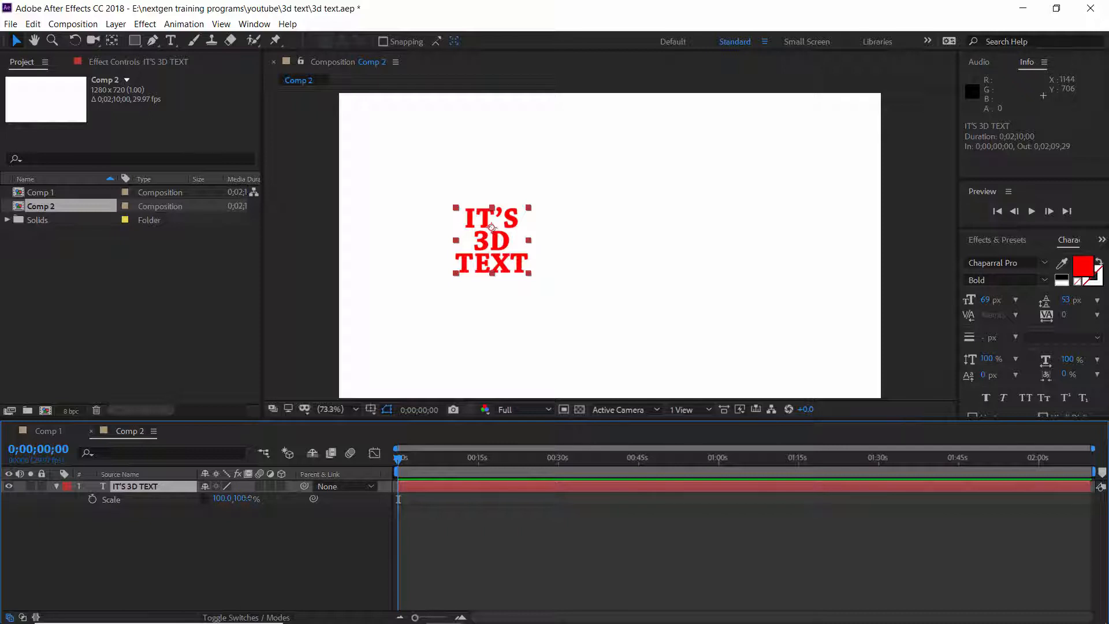
pyautogui.moveTo(246, 499); pyautogui.dragTo(319, 499)
pyautogui.click(249, 499)
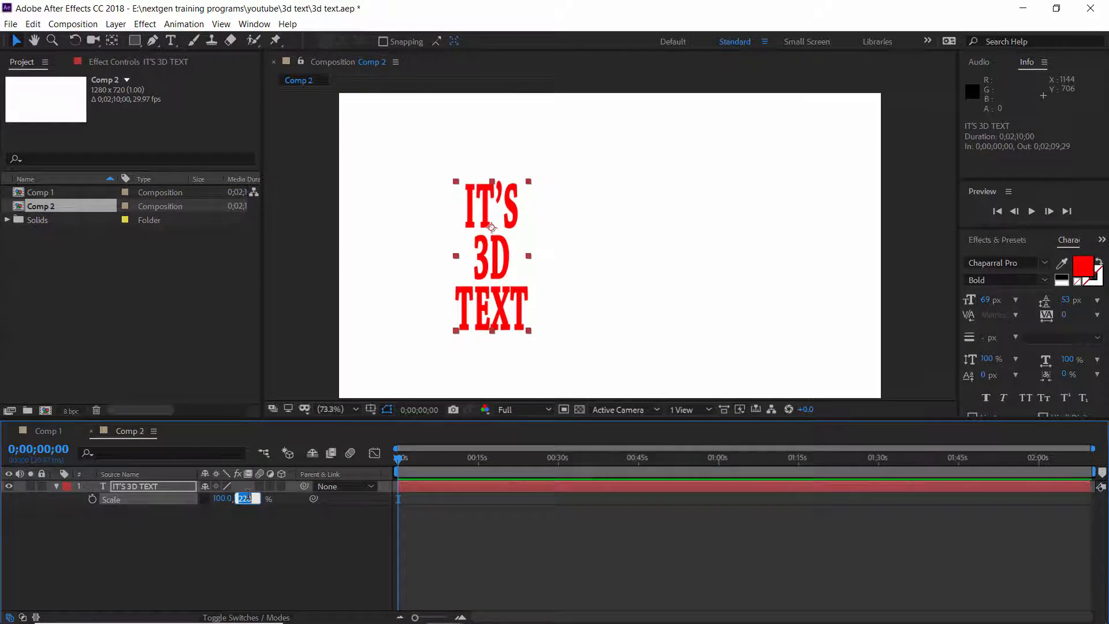
pyautogui.write('300')
pyautogui.press('Return')
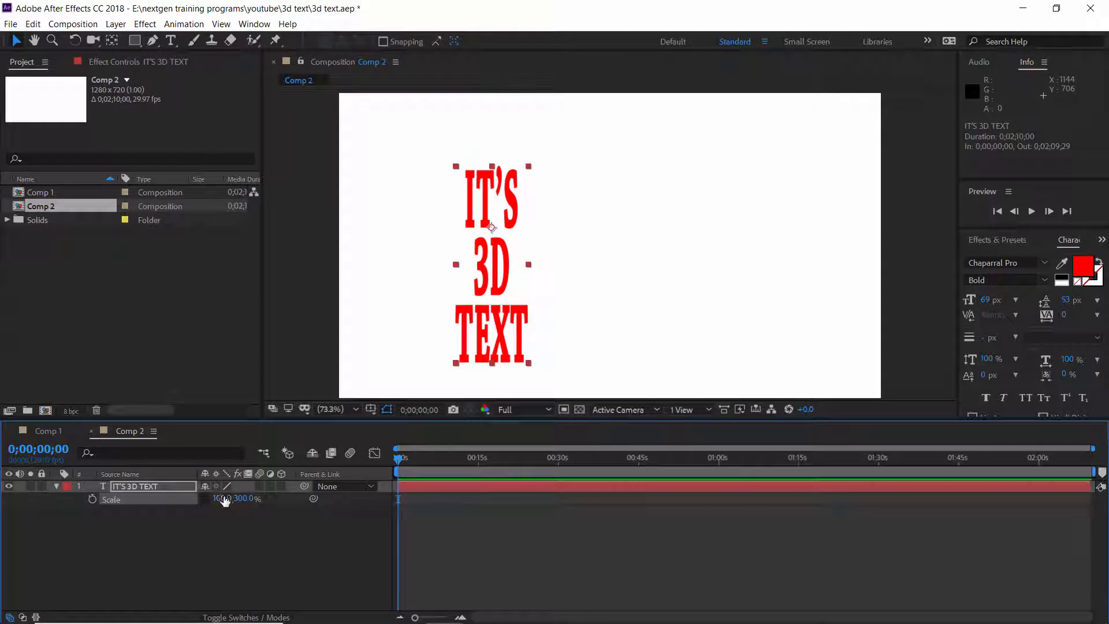
pyautogui.click(223, 498)
pyautogui.write('150')
pyautogui.press('Return')
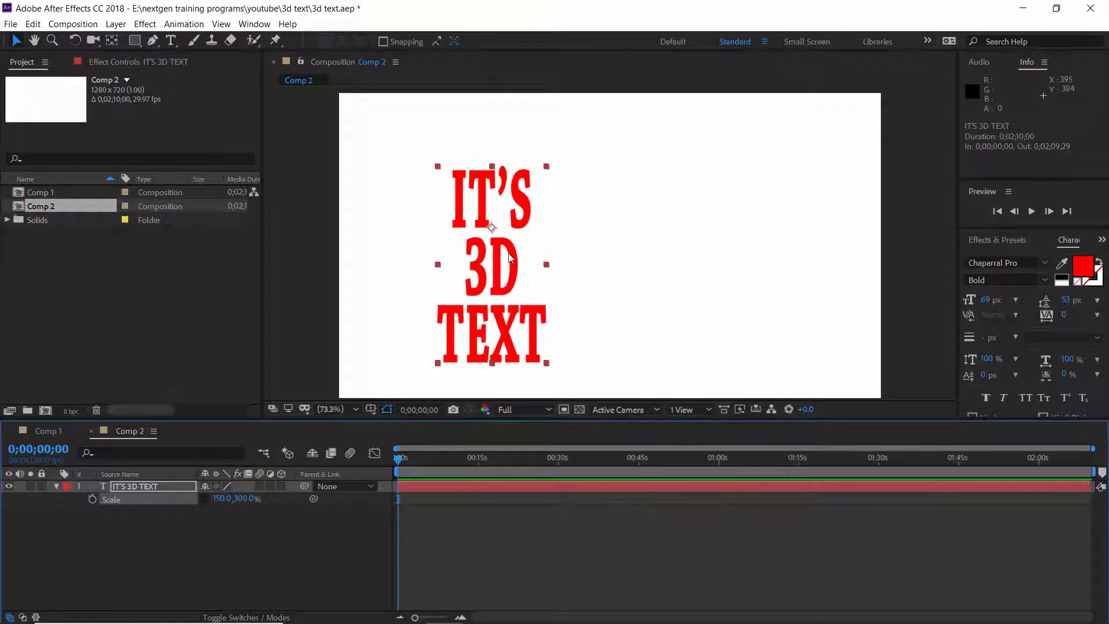
# Move the text layer's anchor point to the centre of the text with the Pan Behind tool.
pyautogui.press('y')
pyautogui.moveTo(491, 227); pyautogui.dragTo(618, 242)
pyautogui.press('v')
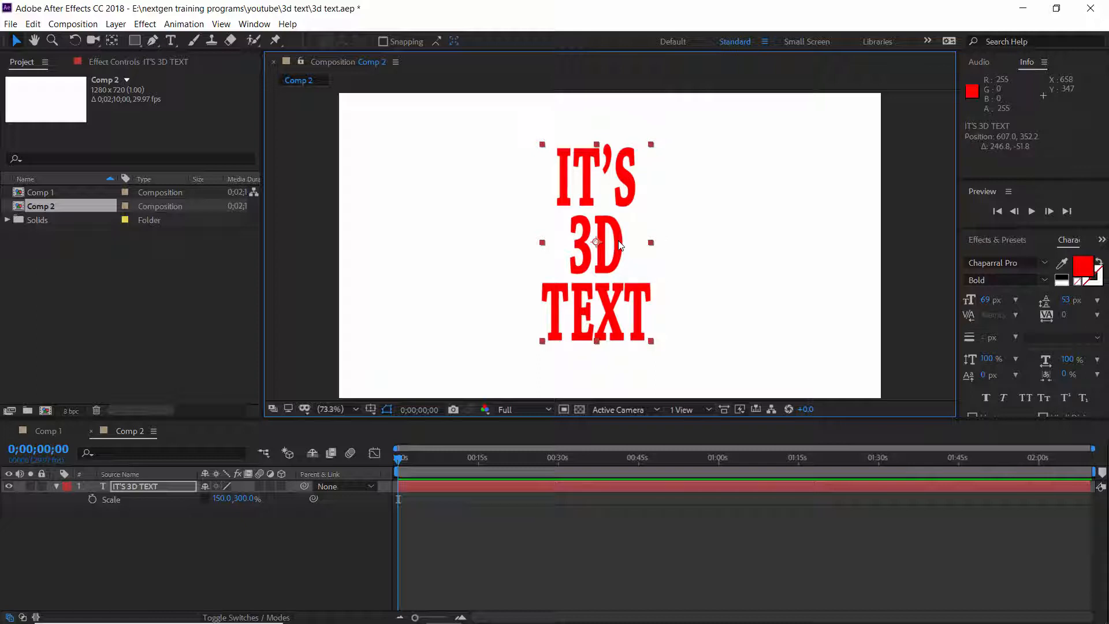
# Rotate the text layer by -90 degrees.
pyautogui.press('r')
pyautogui.click(222, 498)
pyautogui.write('-90')
pyautogui.press('Return')
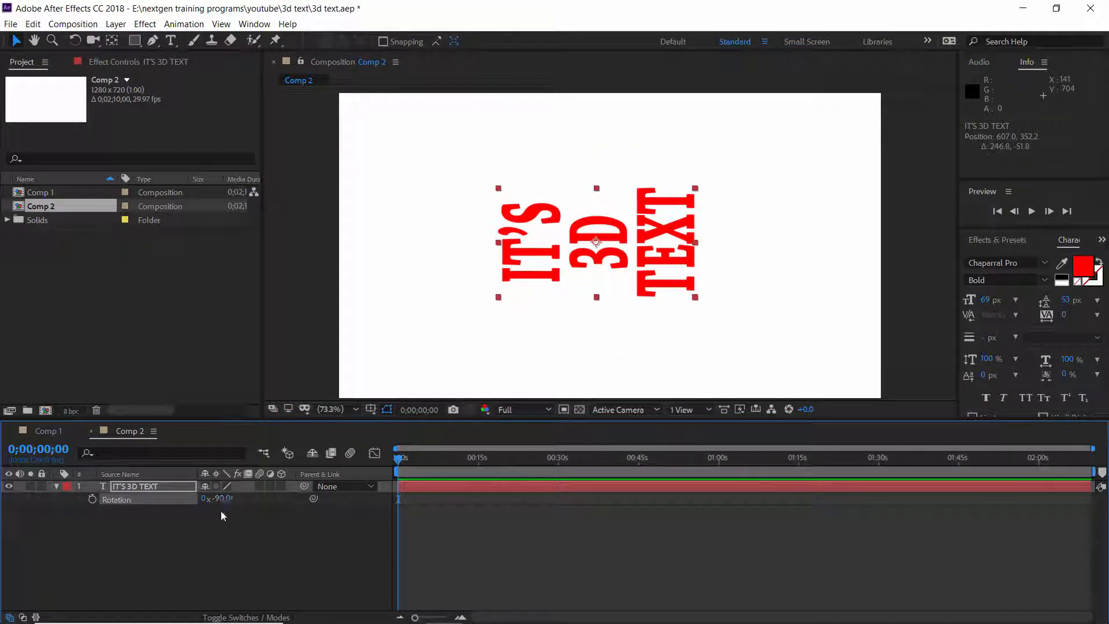
# Set the text layer's vertical scale to 350%.
pyautogui.press('s')
pyautogui.click(246, 501)
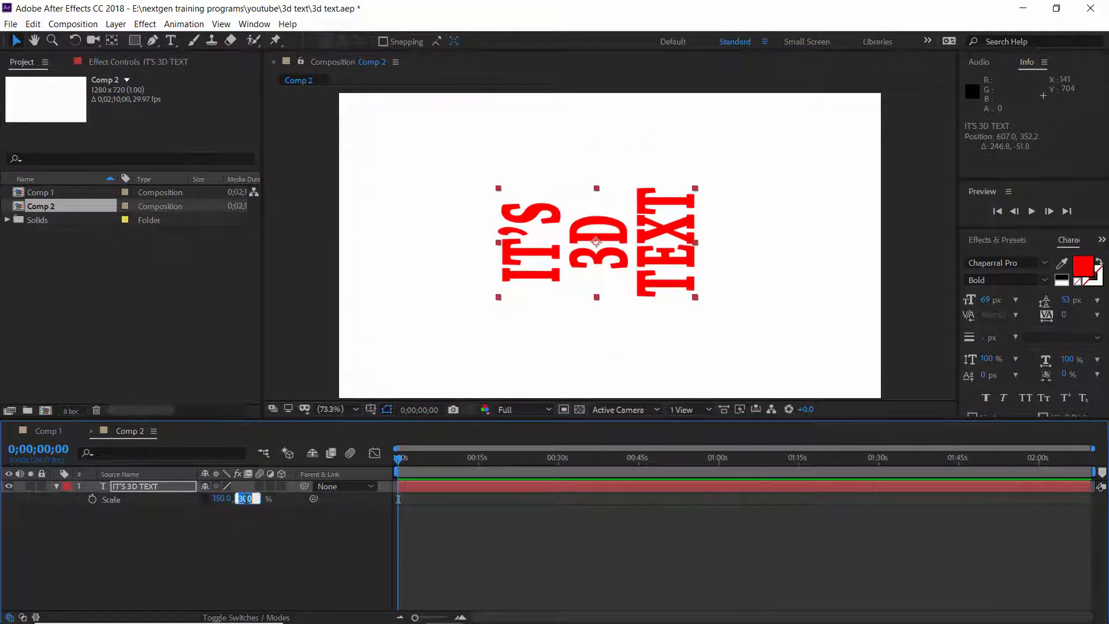
pyautogui.write('350')
pyautogui.press('Return')
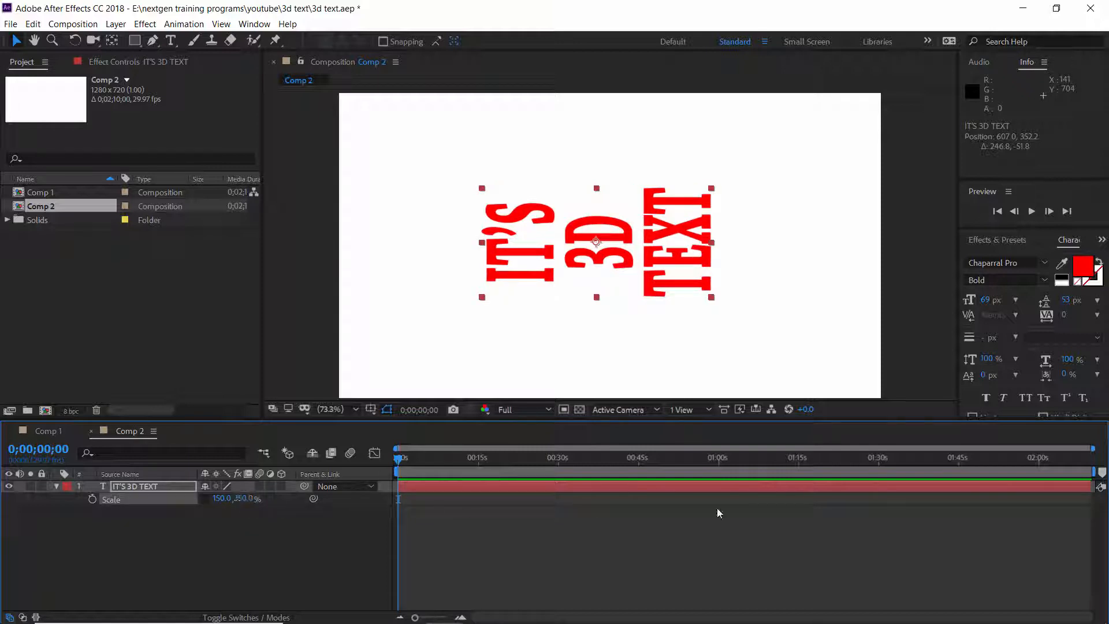
# Search the effects for CC Cylinder and apply it to the text layer.
pyautogui.click(1000, 244)
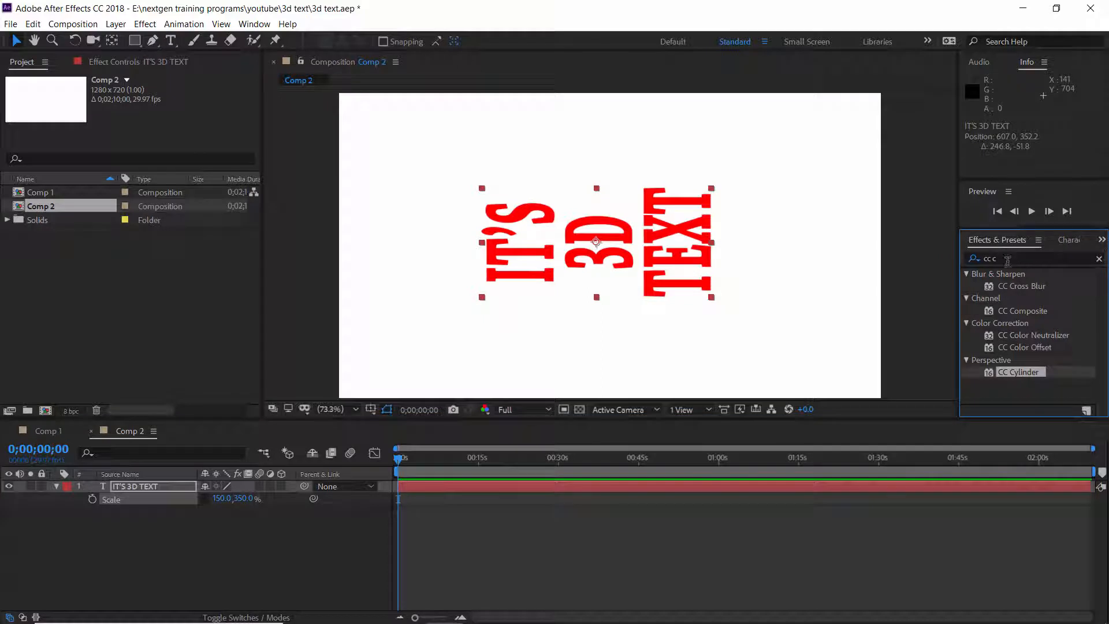
pyautogui.moveTo(1021, 374); pyautogui.dragTo(764, 487)
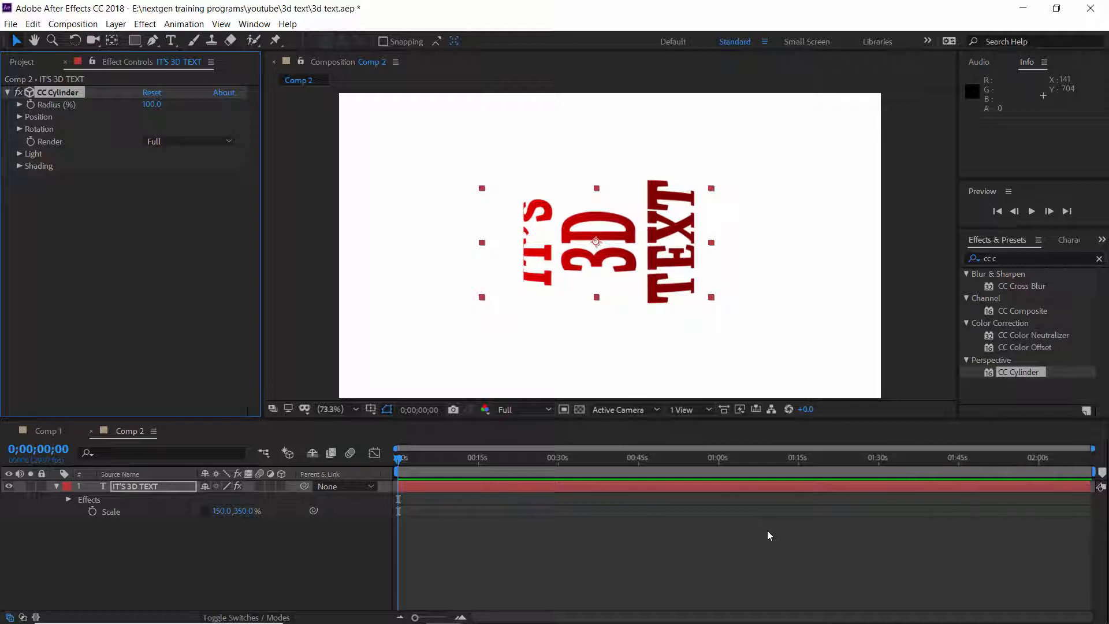
# Add a CC Cylinder Rotation Y keyframe at the start of the timeline and zoom into the first seconds.
pyautogui.click(20, 128)
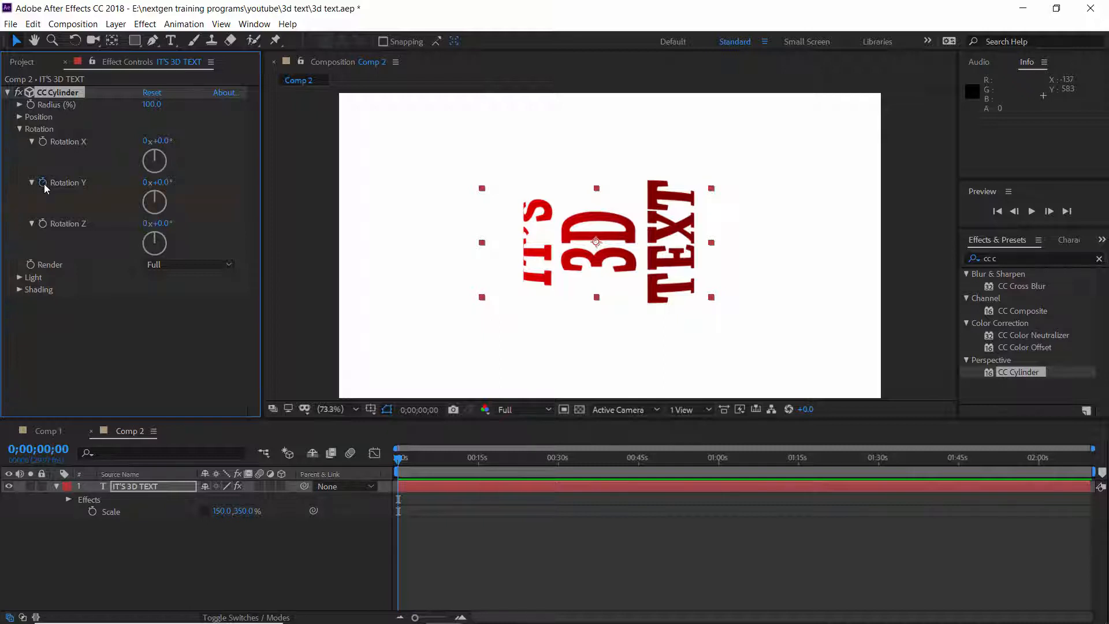
pyautogui.click(171, 491)
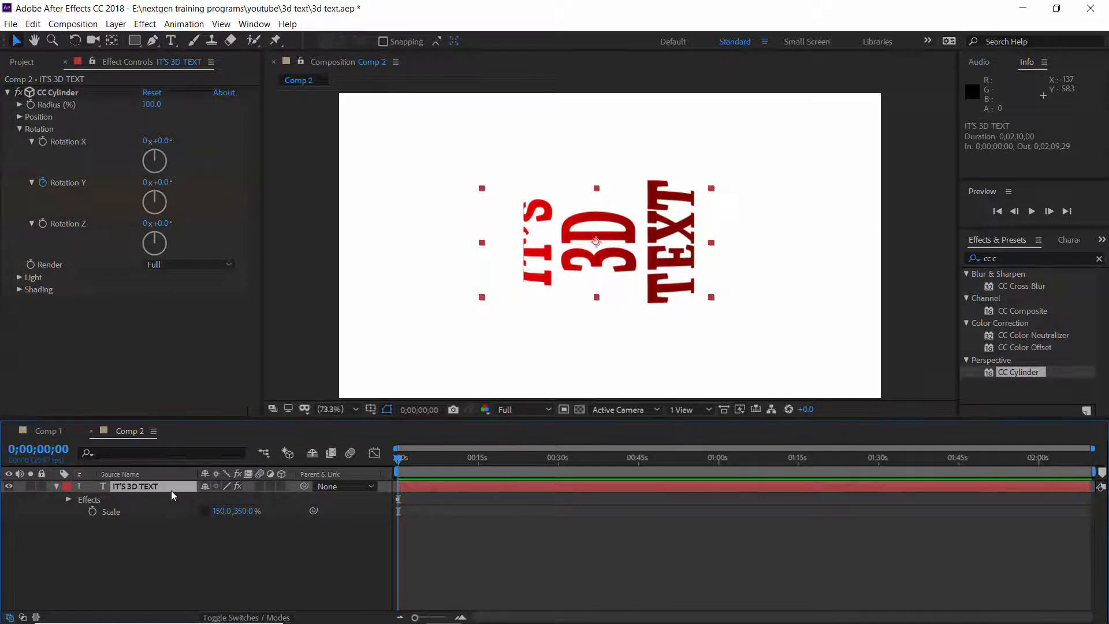
pyautogui.press('u')
pyautogui.press('=')
pyautogui.press('=')
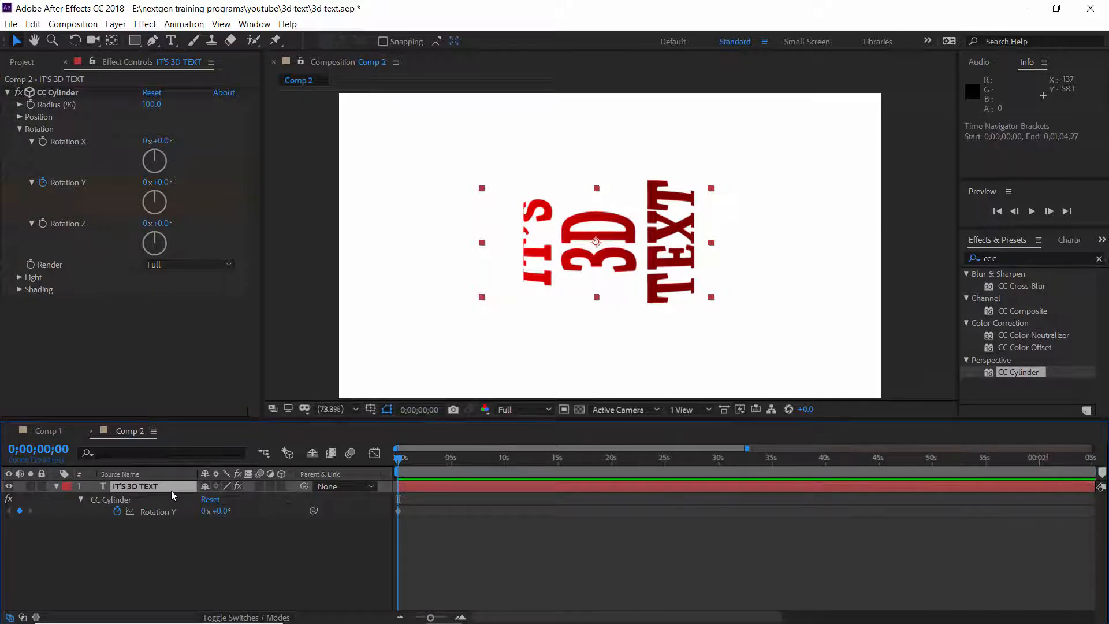
pyautogui.press('=')
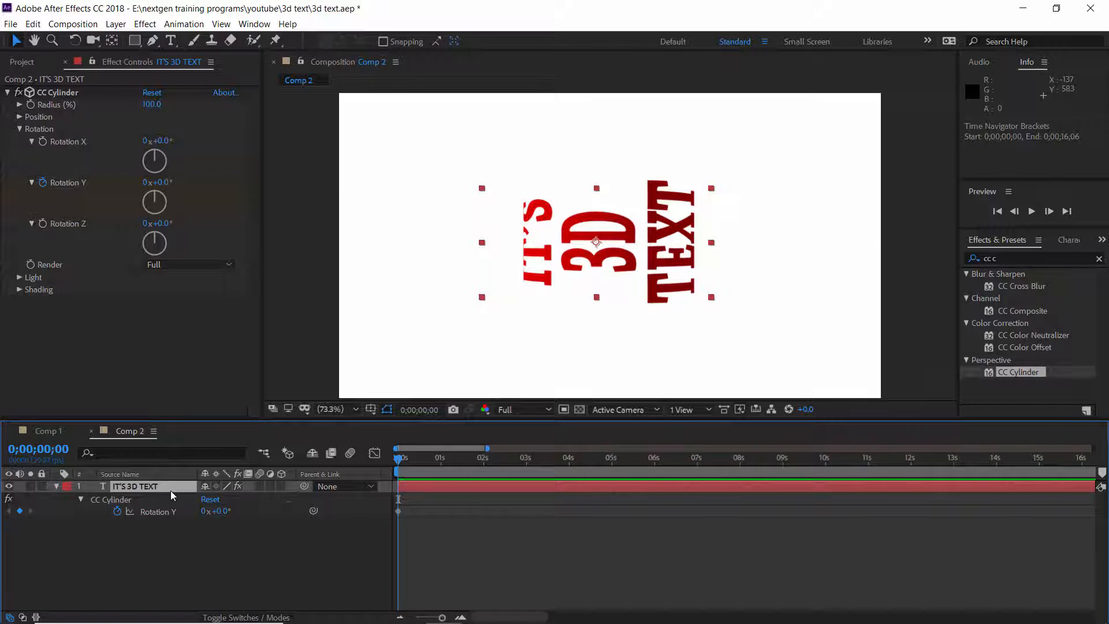
# At 6 seconds, set the CC Cylinder Rotation Y to one full revolution.
pyautogui.click(655, 460)
pyautogui.click(203, 511)
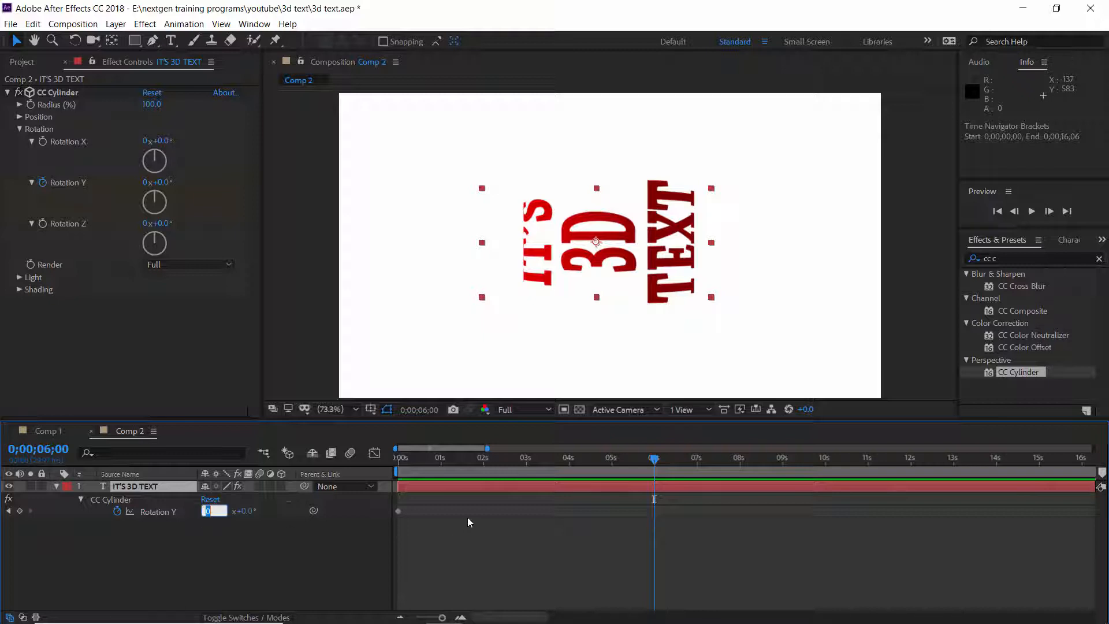
pyautogui.write('1')
pyautogui.press('Return')
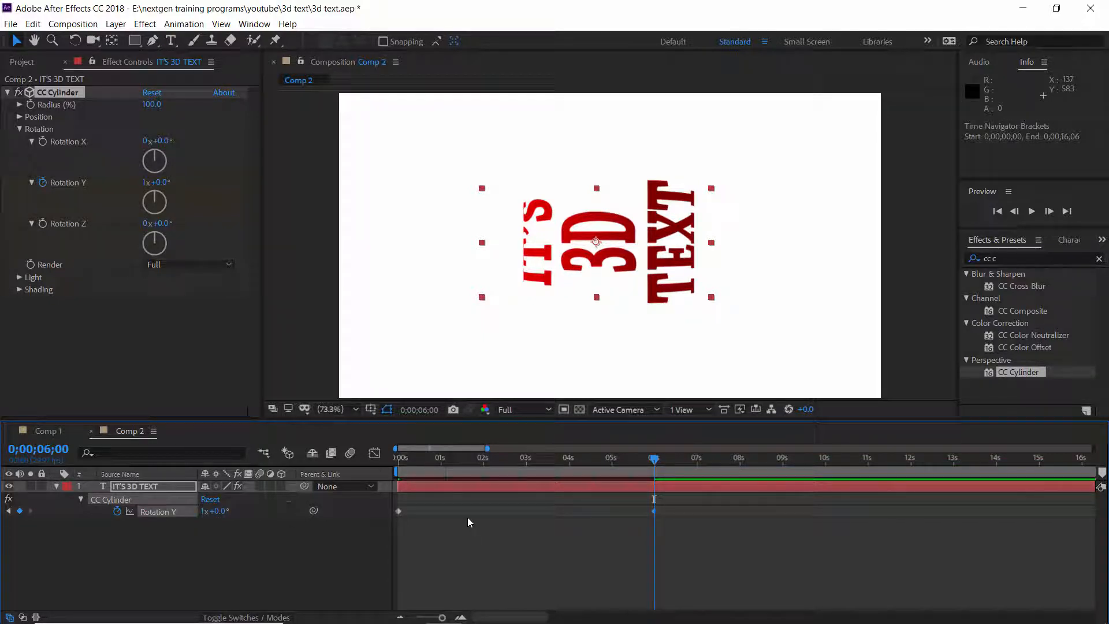
# End the work area at 6 seconds and preview the spinning text from the start.
pyautogui.press('n')
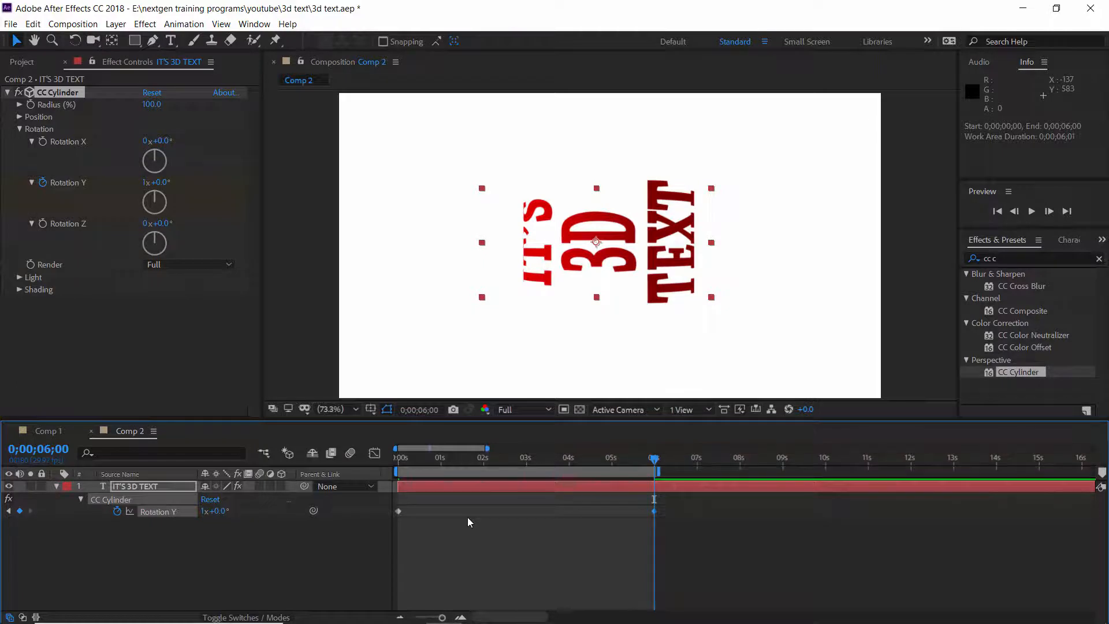
pyautogui.click(400, 459)
pyautogui.press('space')
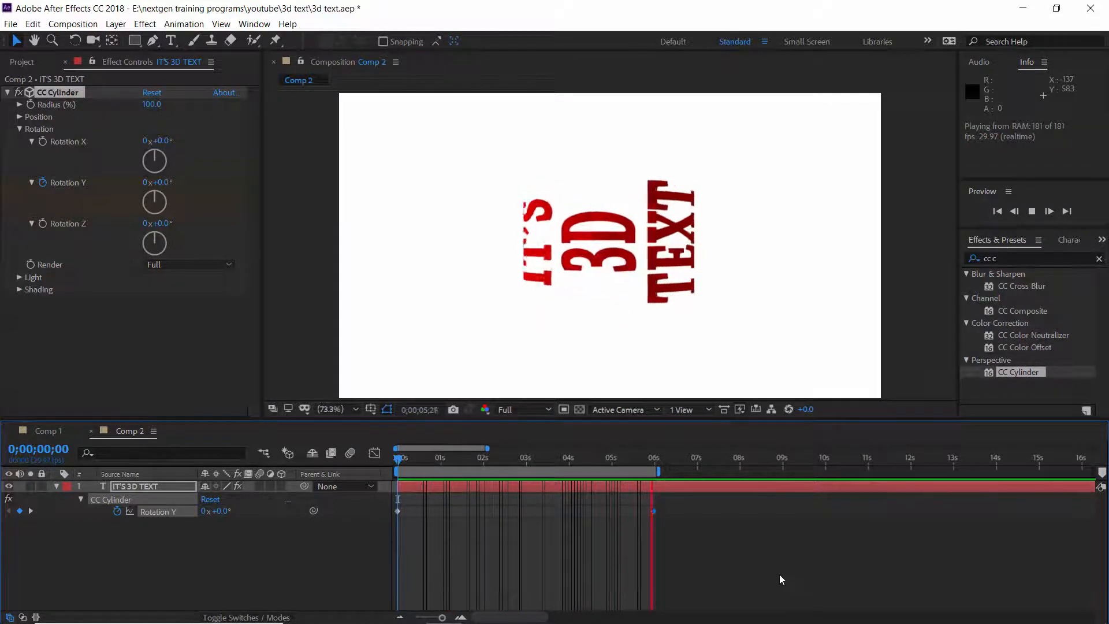
pyautogui.press('space')
pyautogui.moveTo(416, 467); pyautogui.dragTo(398, 467)
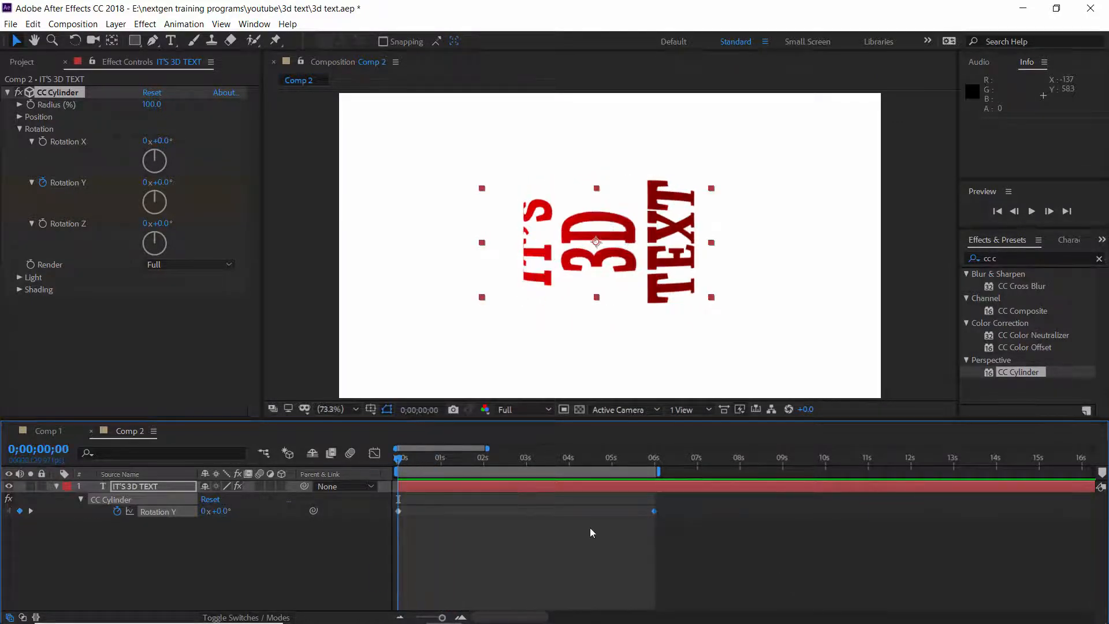
# Collapse the text layer and duplicate it.
pyautogui.click(56, 487)
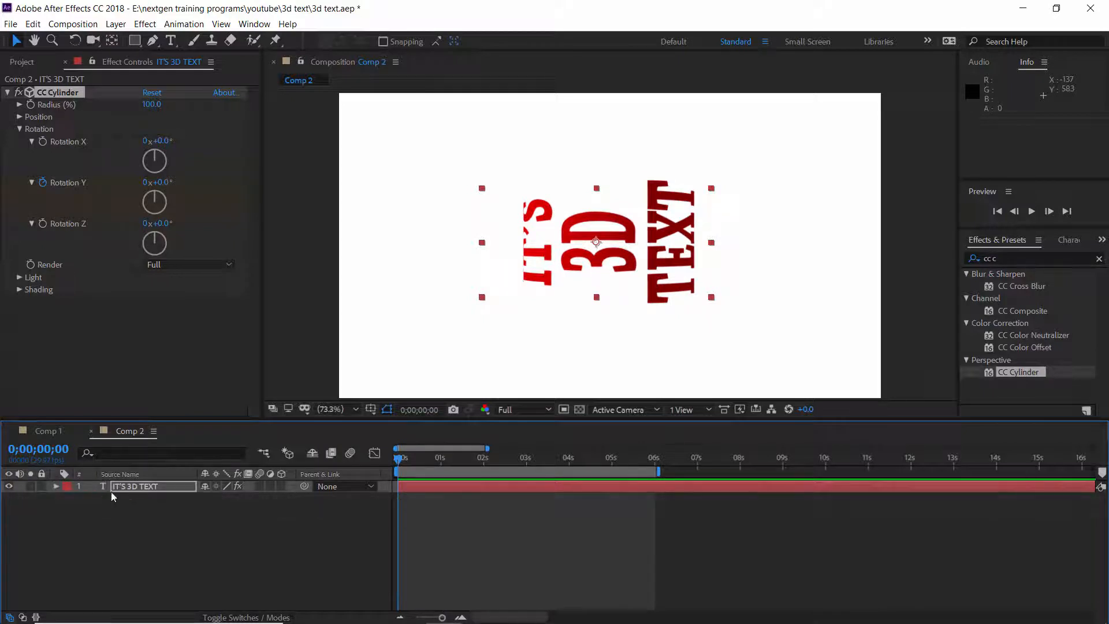
pyautogui.click(141, 488)
pyautogui.hotkey('ctrl', 'd')
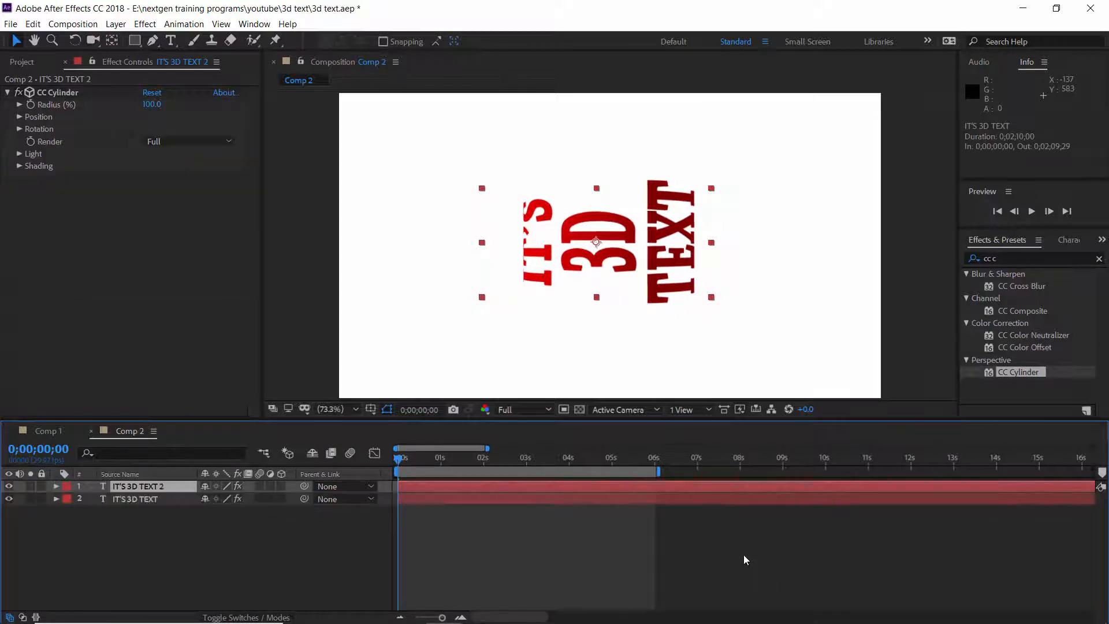
# Change the lower text layer's fill colour to light grey DDDDDD.
pyautogui.click(638, 499)
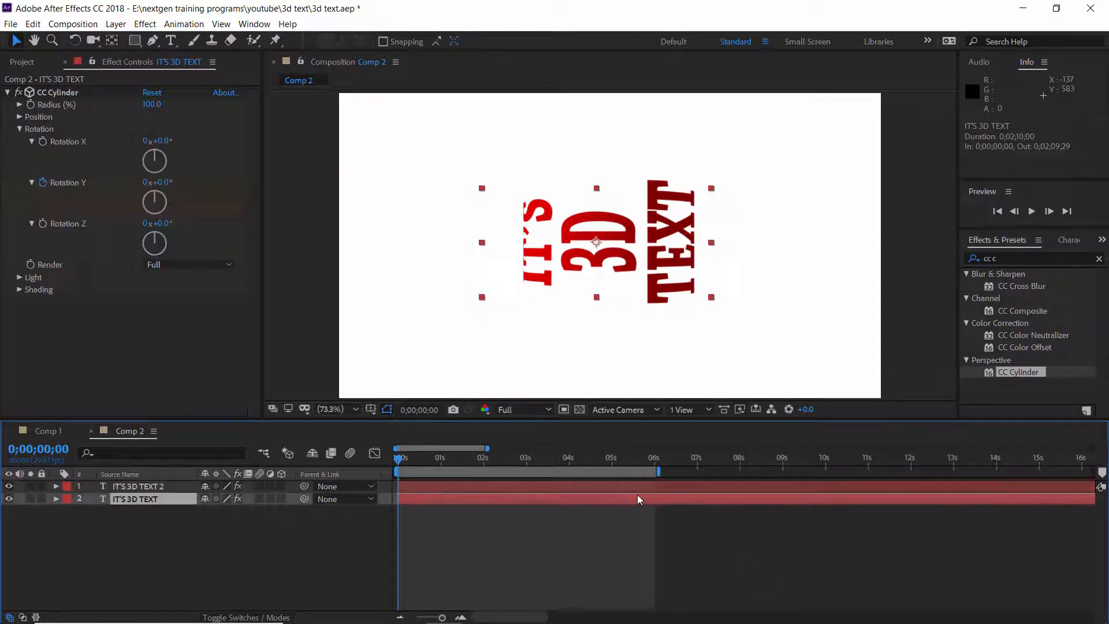
pyautogui.click(1069, 241)
pyautogui.click(1084, 266)
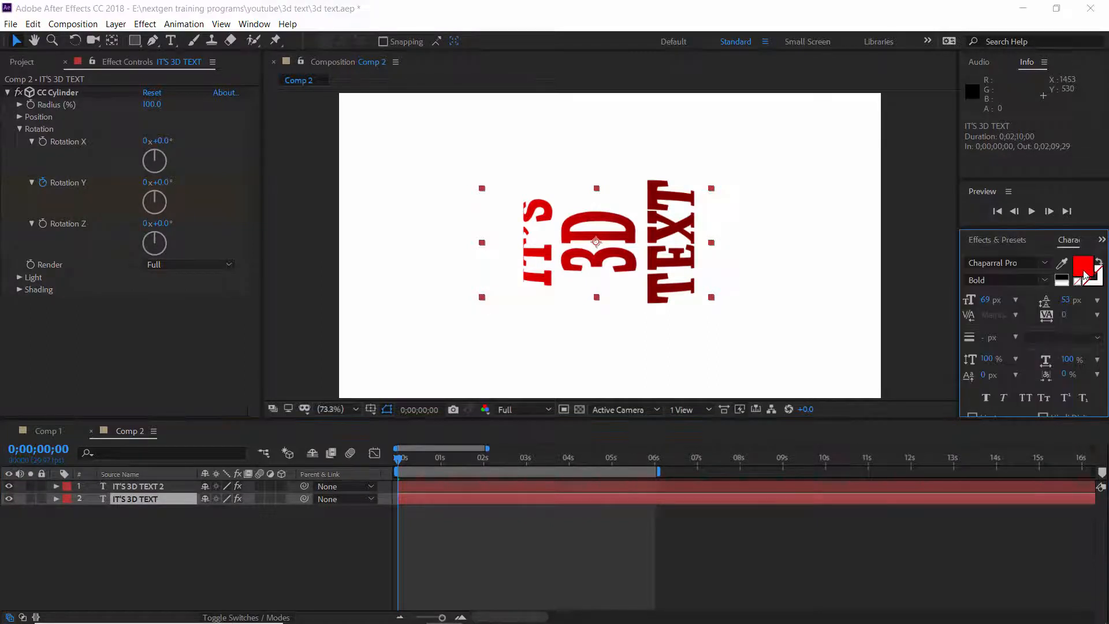
pyautogui.click(727, 160)
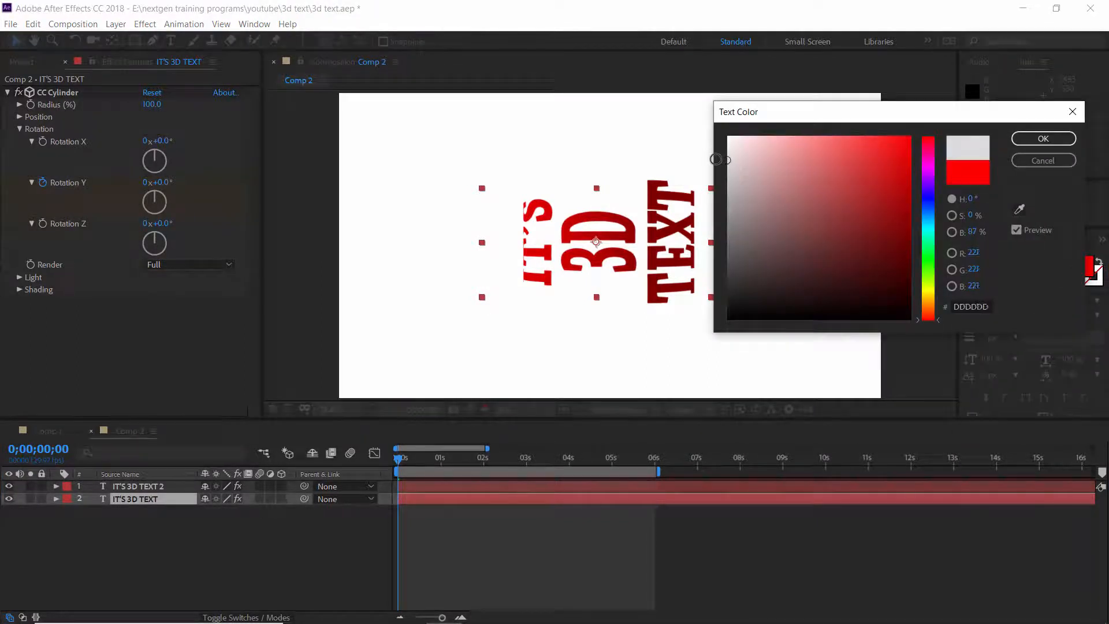
pyautogui.click(1043, 139)
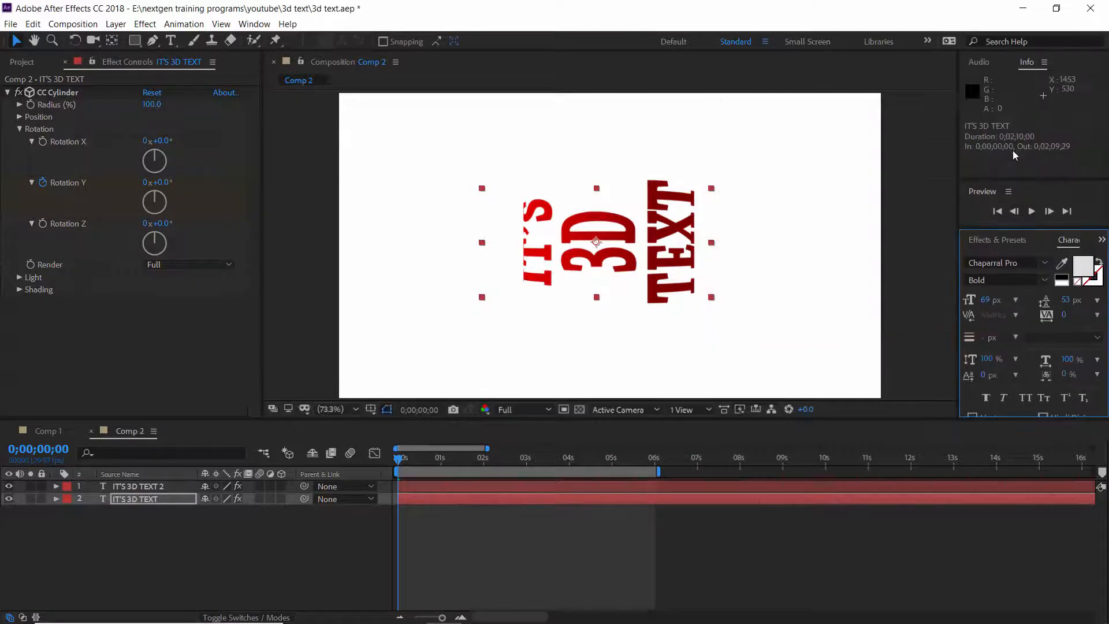
# Set the top text layer's CC Cylinder Render mode to Outside.
pyautogui.click(400, 460)
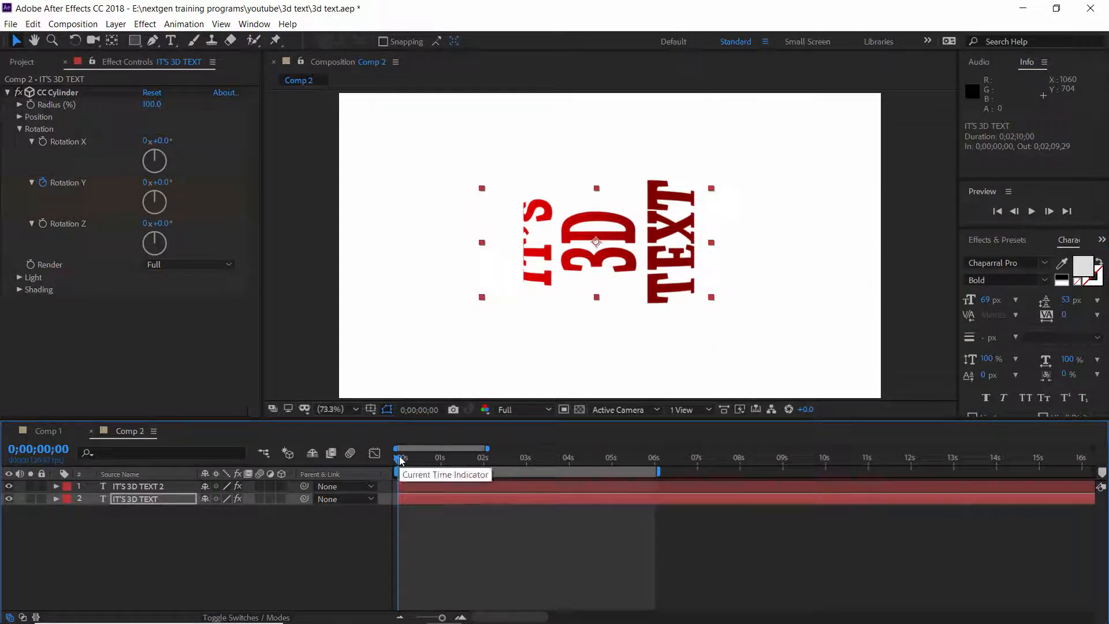
pyautogui.moveTo(401, 460); pyautogui.dragTo(470, 460)
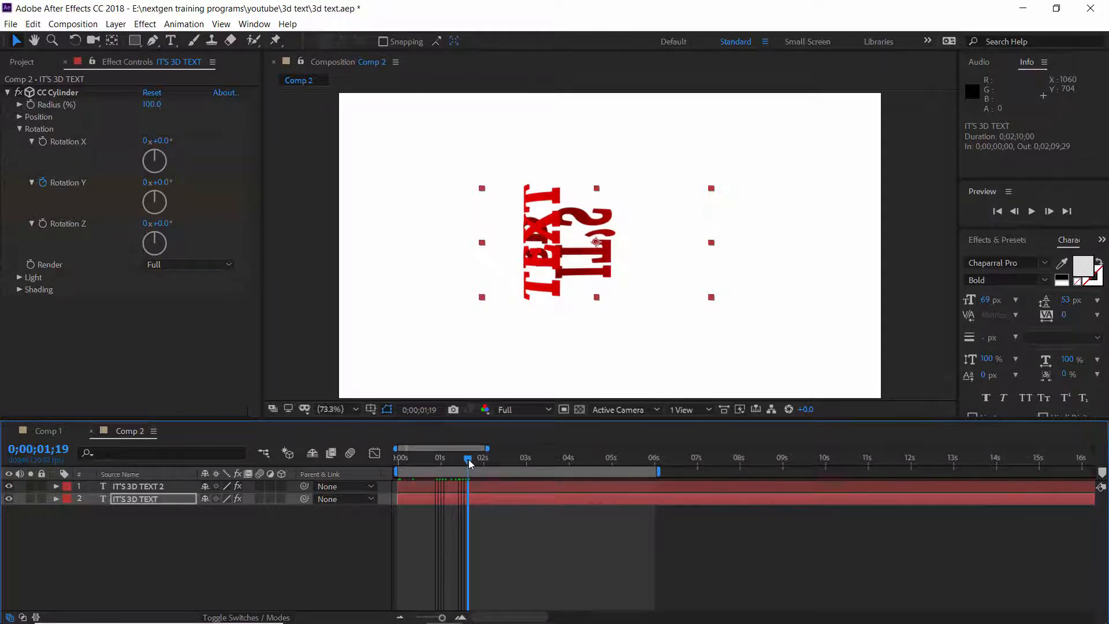
pyautogui.press('Home')
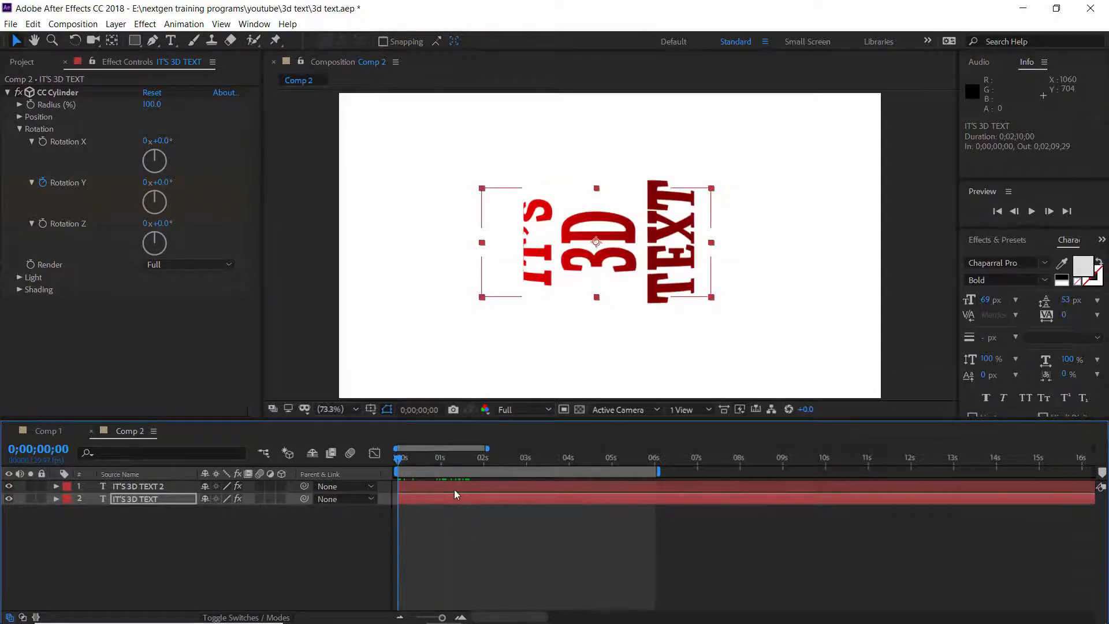
pyautogui.click(455, 492)
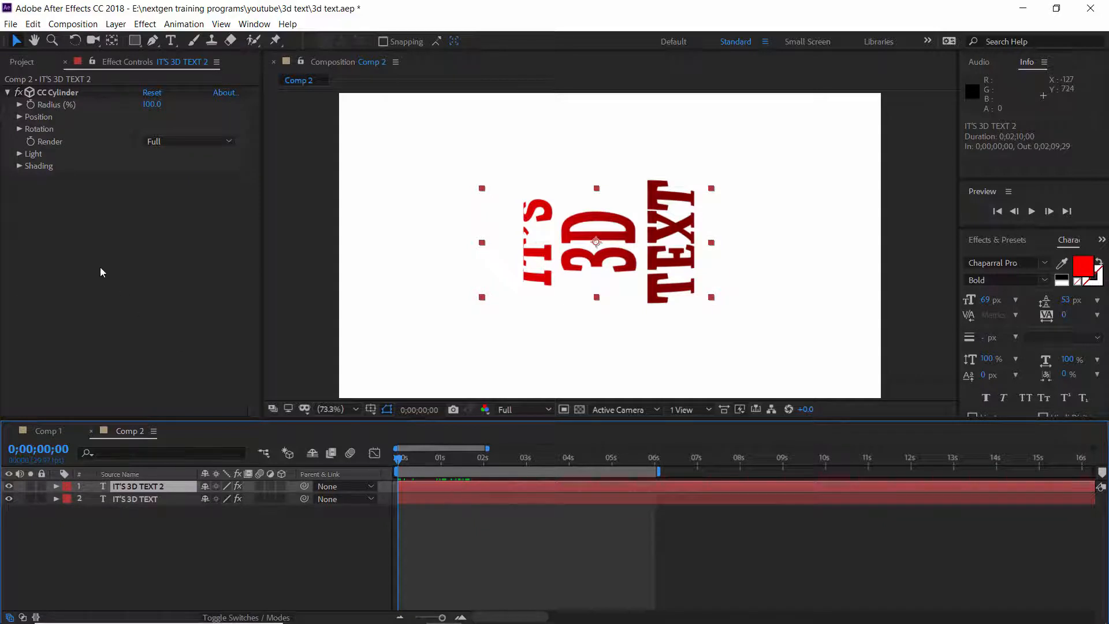
pyautogui.click(179, 141)
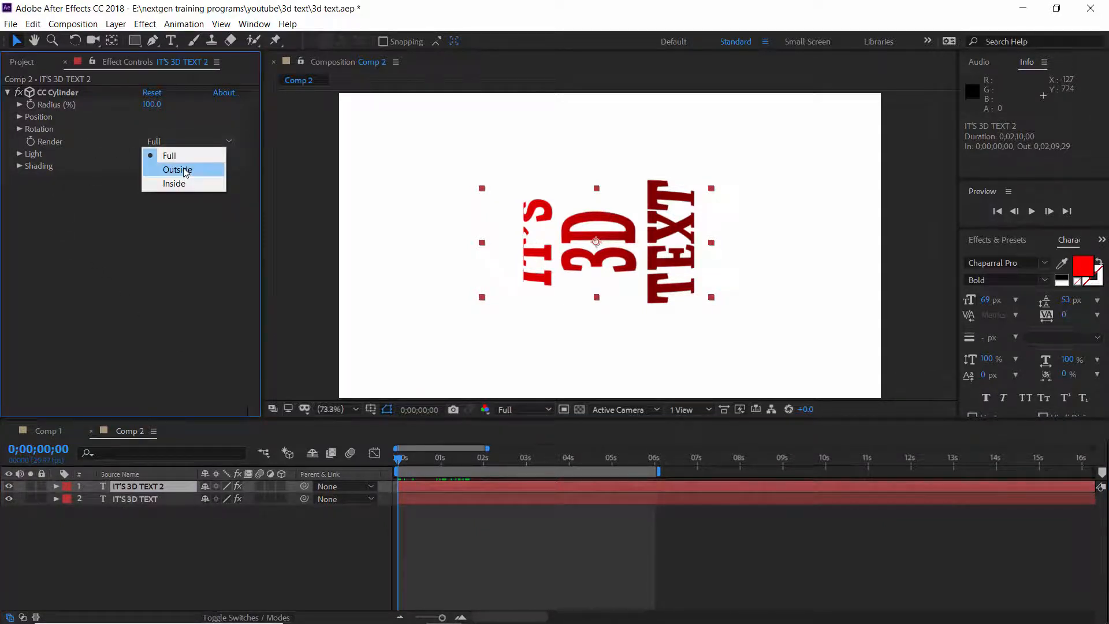
pyautogui.click(183, 168)
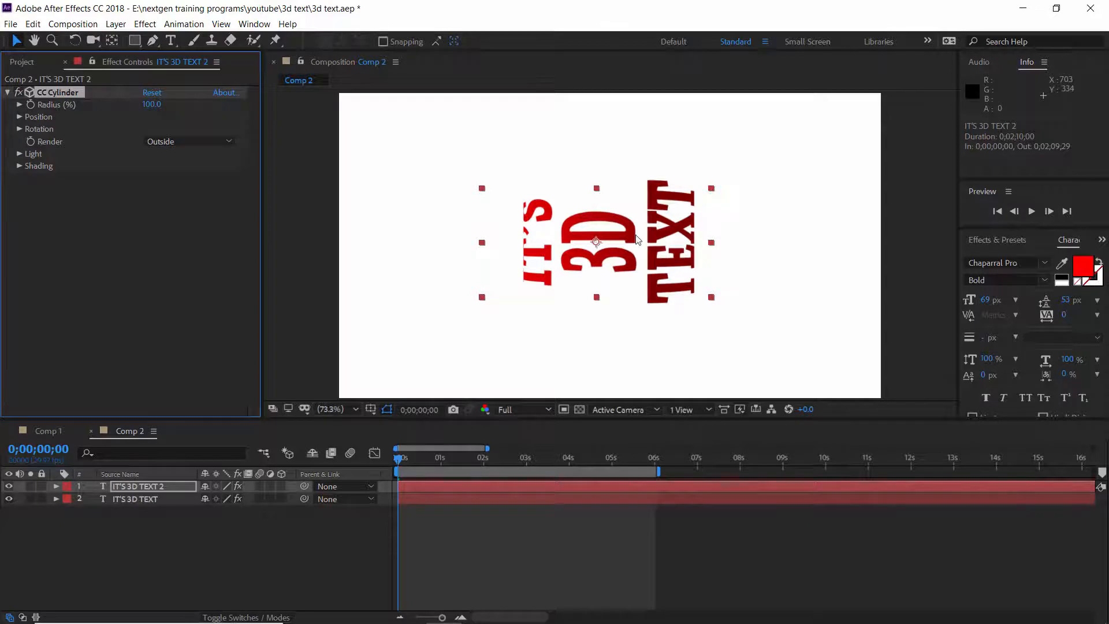
pyautogui.click(471, 495)
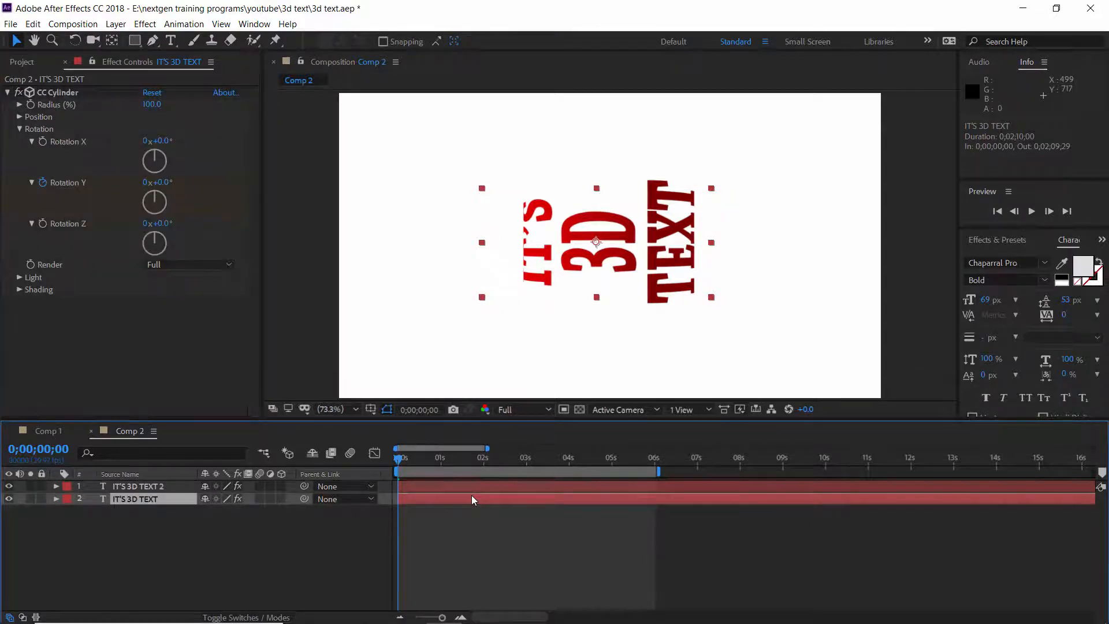
pyautogui.click(215, 263)
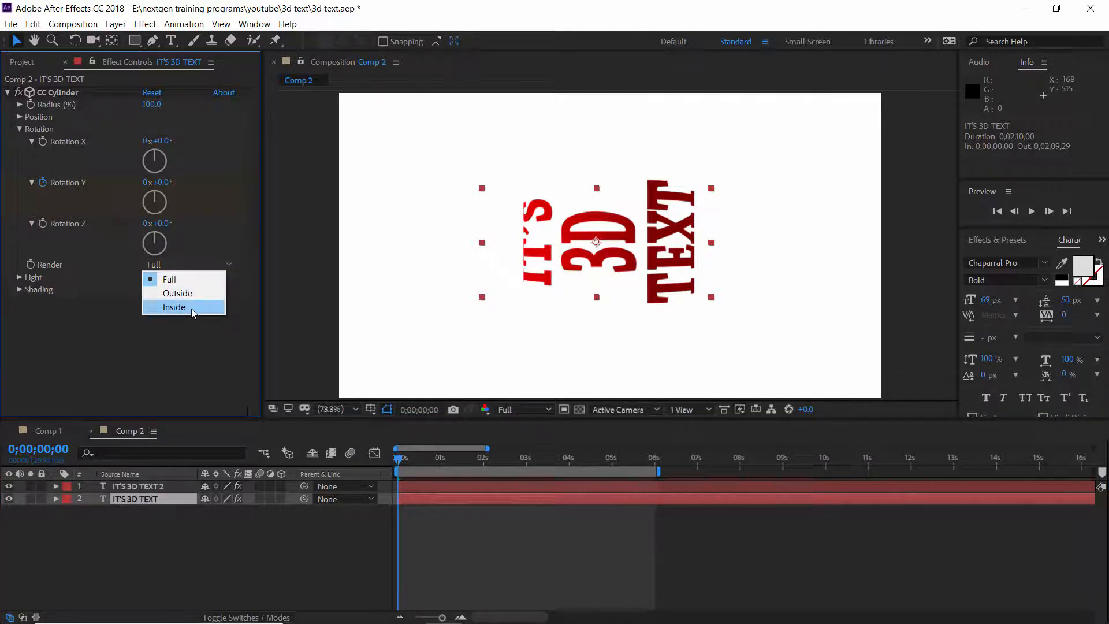
pyautogui.click(453, 491)
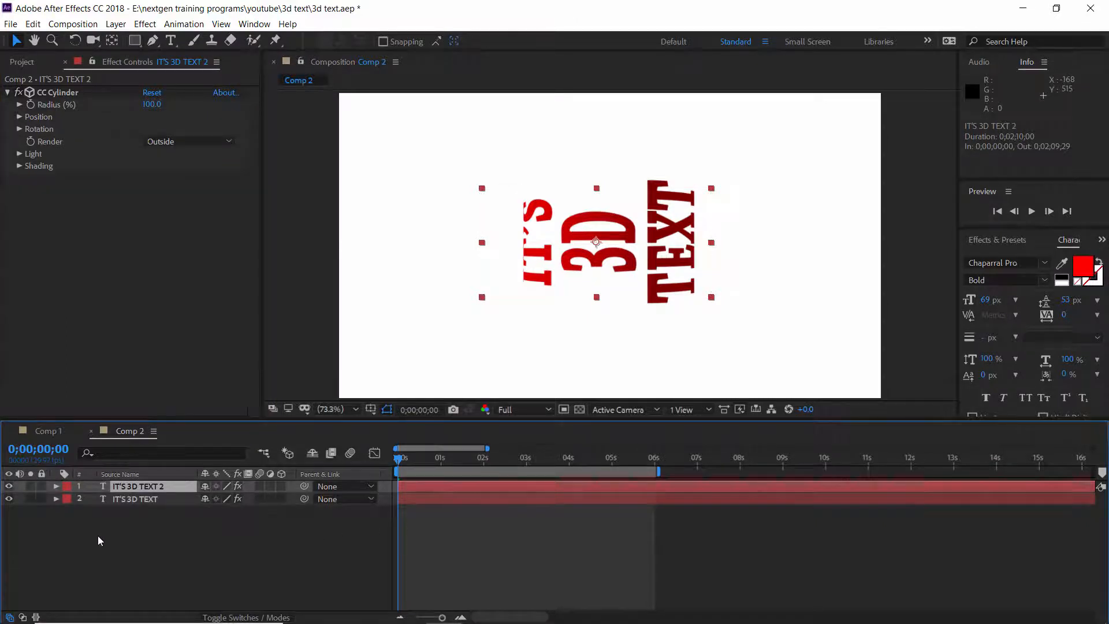
# Set the lower text layer's CC Cylinder Render mode to Inside.
pyautogui.click(9, 500)
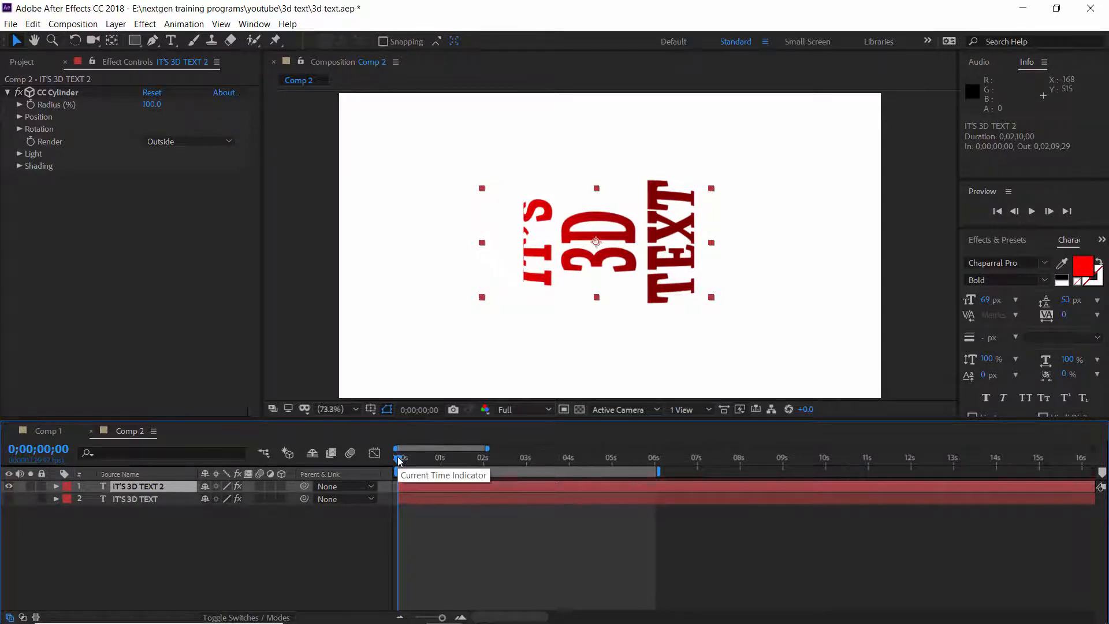
pyautogui.moveTo(398, 461); pyautogui.dragTo(500, 463)
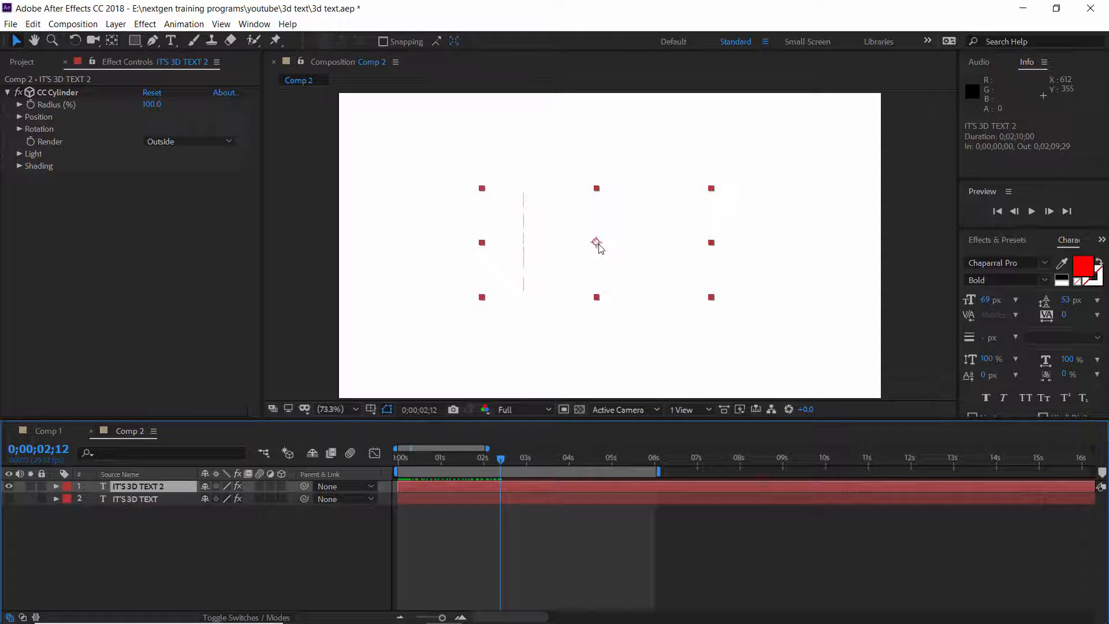
pyautogui.click(473, 499)
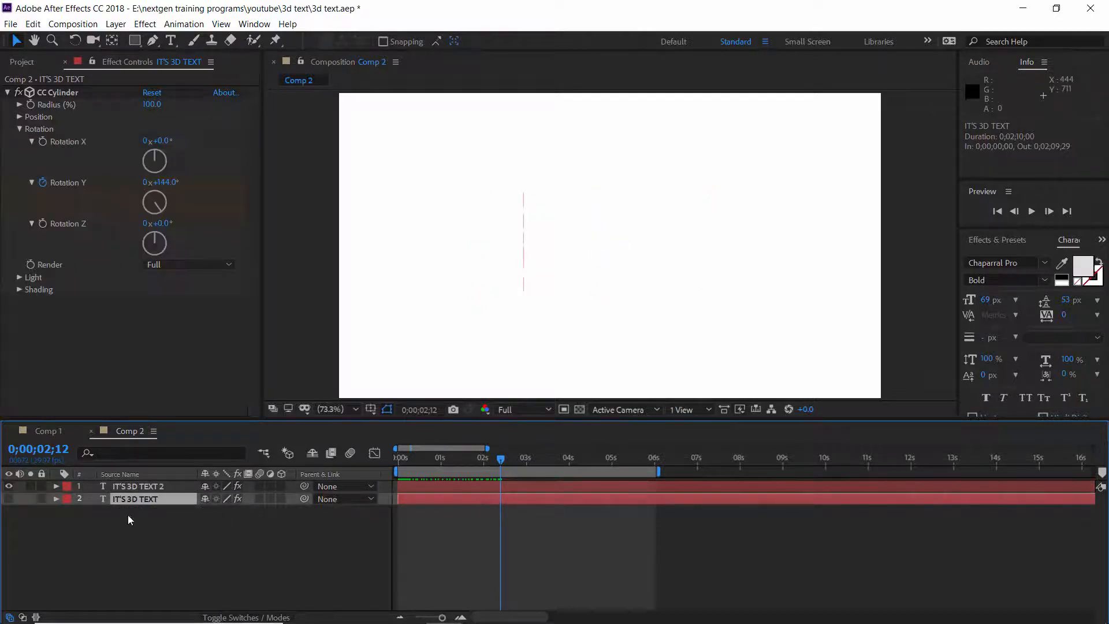
pyautogui.click(9, 499)
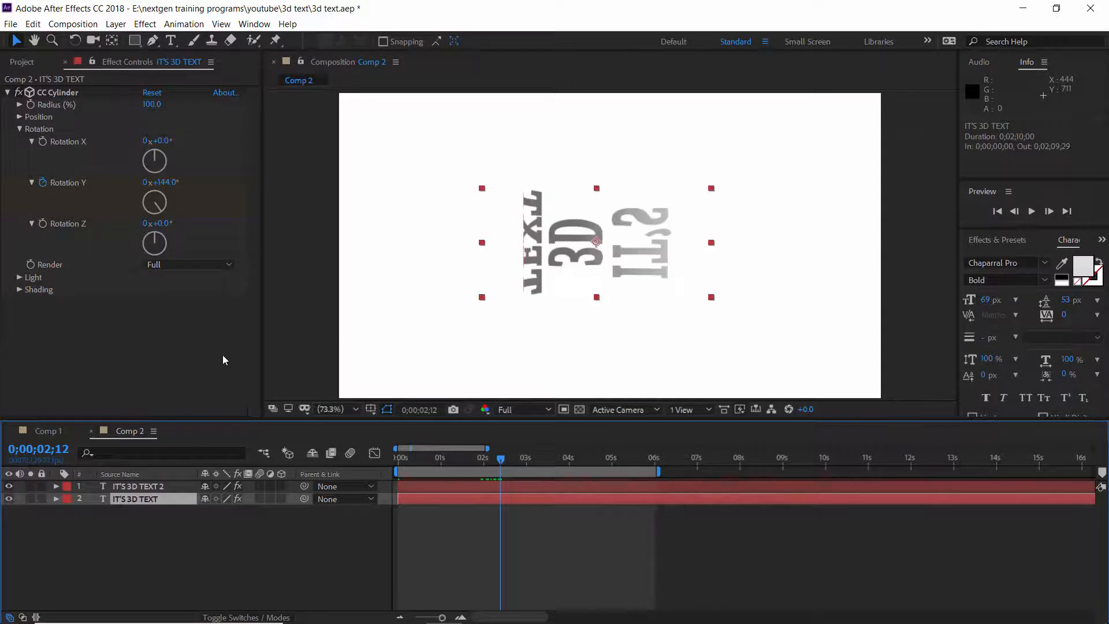
pyautogui.click(189, 266)
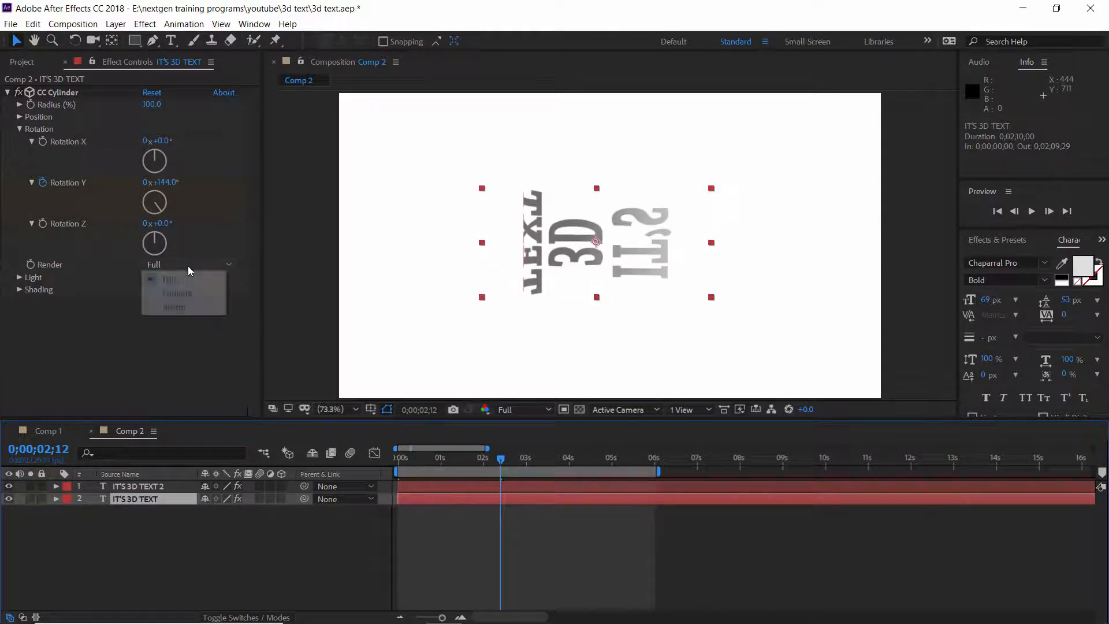
pyautogui.click(184, 309)
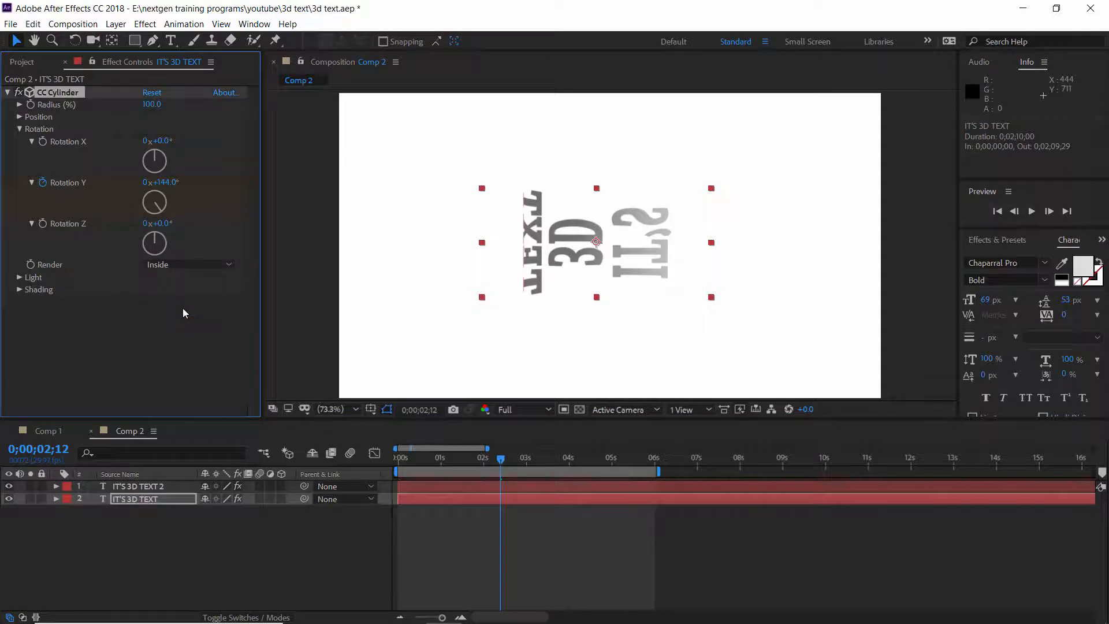
# Toggle the top text layer's visibility while scrubbing the timeline to compare the two layers.
pyautogui.click(10, 487)
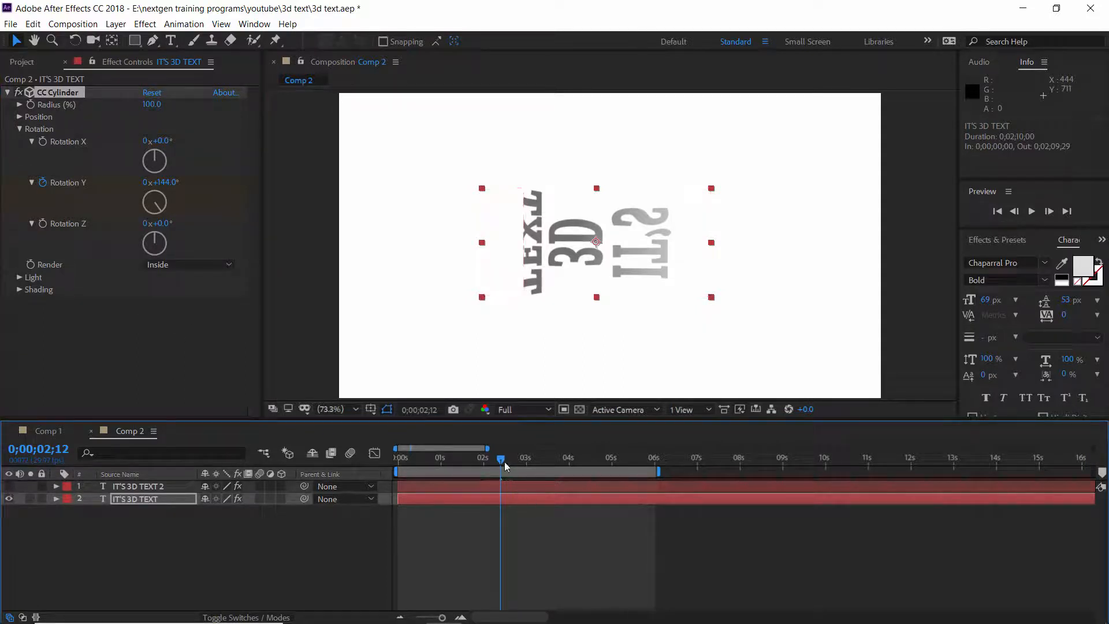
pyautogui.moveTo(508, 461); pyautogui.dragTo(584, 460)
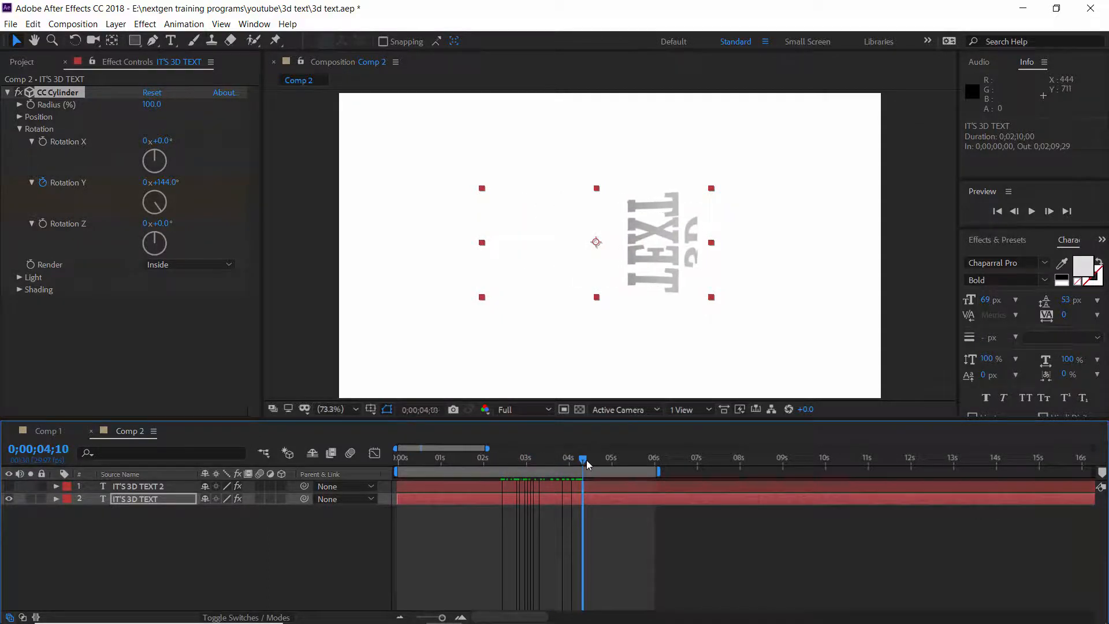
pyautogui.click(128, 486)
pyautogui.click(9, 486)
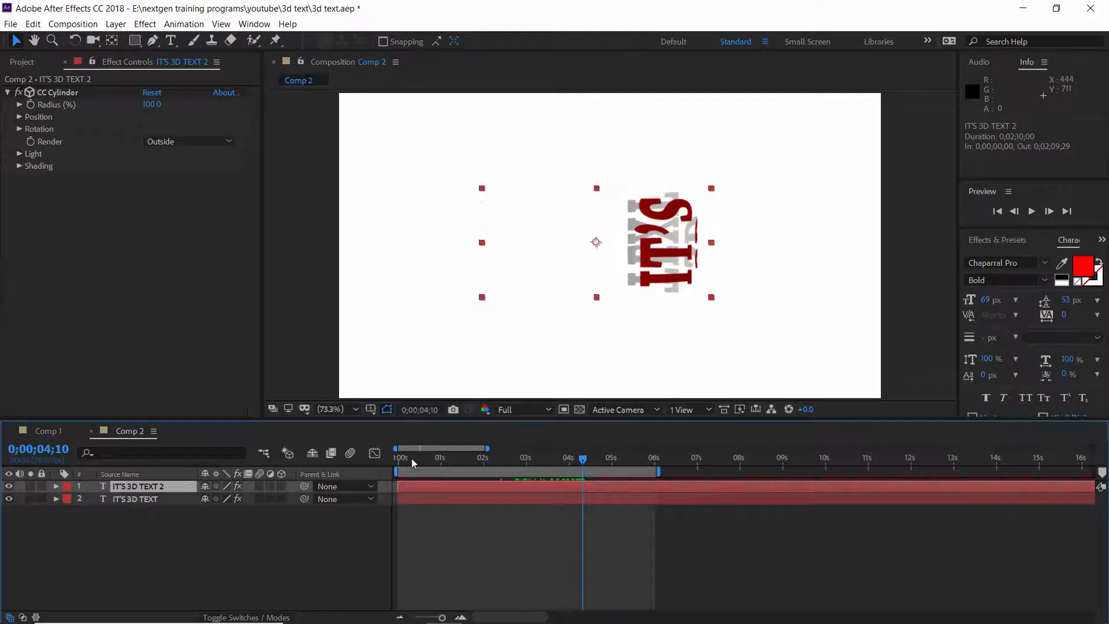
# Preview the spinning text animation from the start.
pyautogui.moveTo(414, 462); pyautogui.dragTo(381, 459)
pyautogui.press('space')
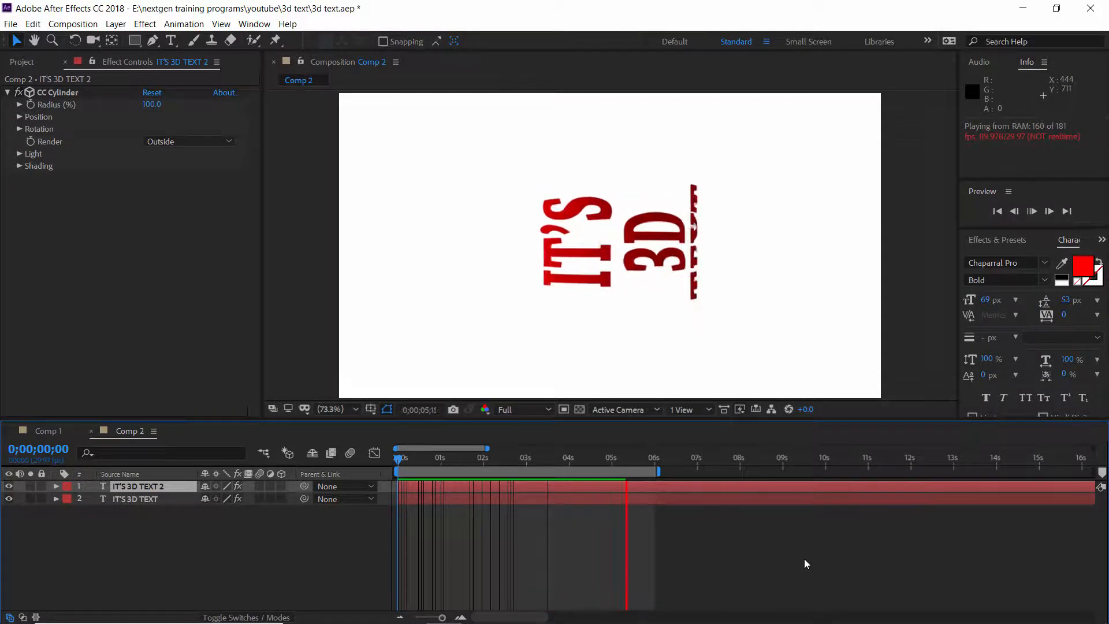
pyautogui.press('space')
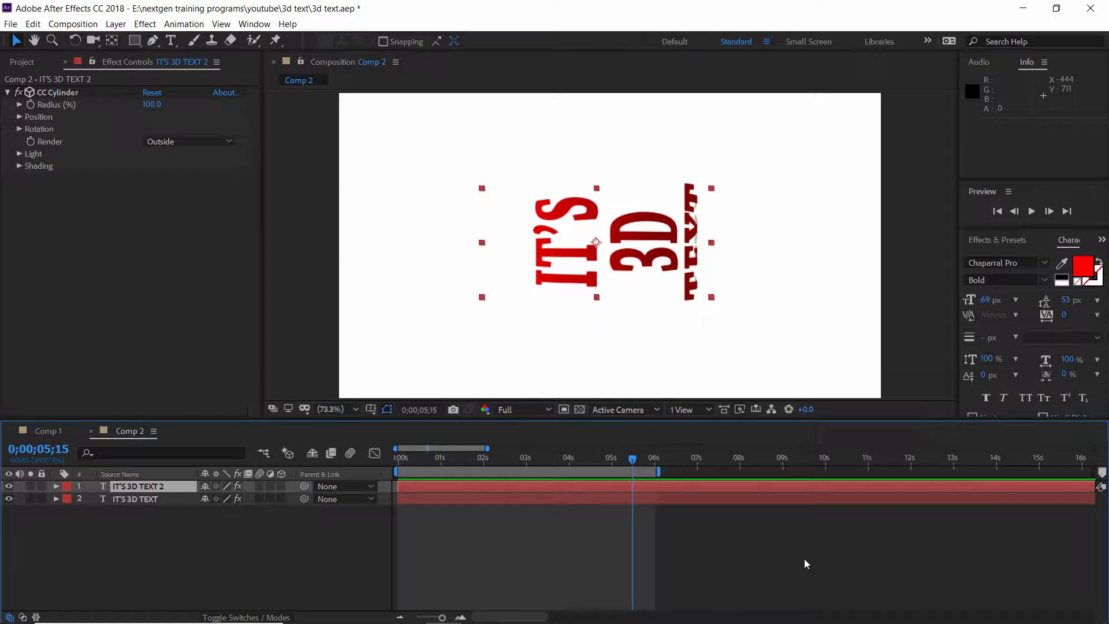
# Hide the lower text layer and tilt the top layer's cylinder to Rotation X -31° and Rotation Z about 48°.
pyautogui.click(9, 499)
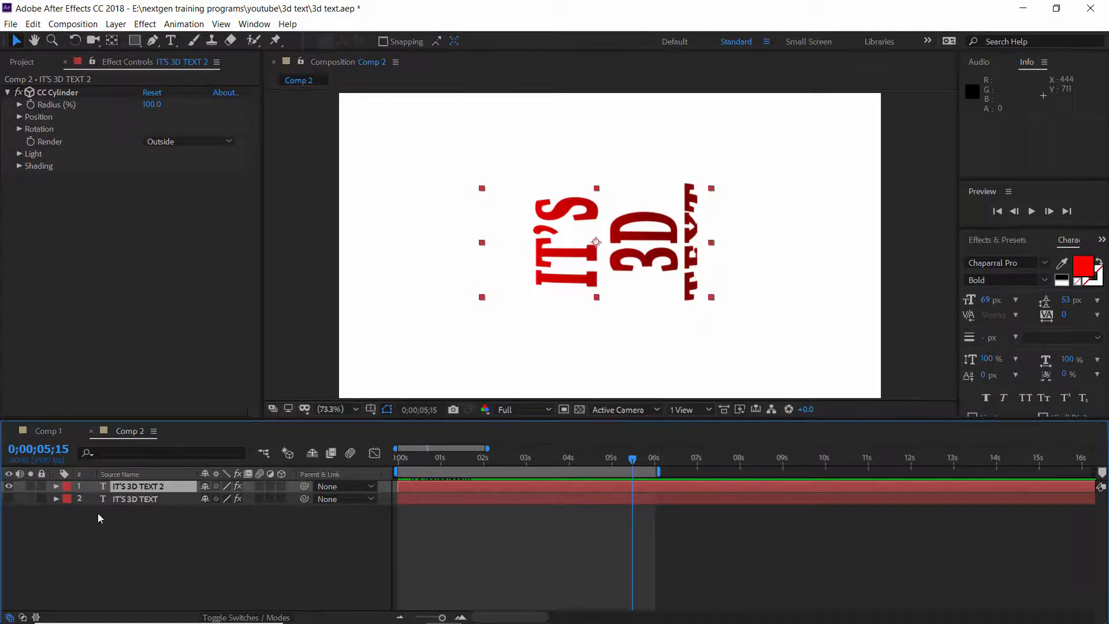
pyautogui.click(138, 487)
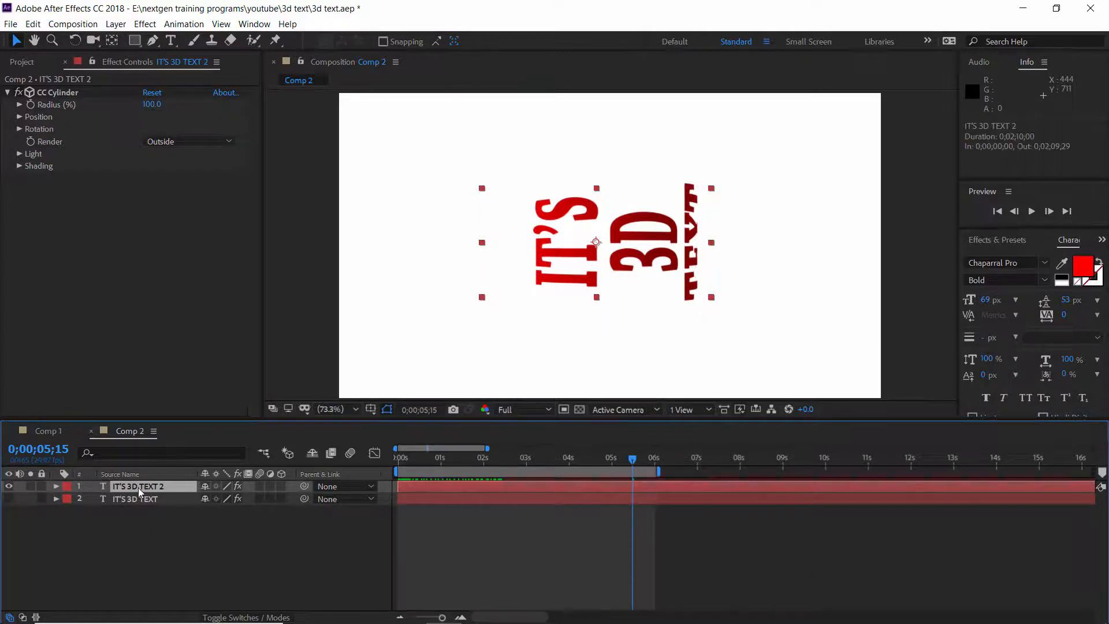
pyautogui.click(19, 128)
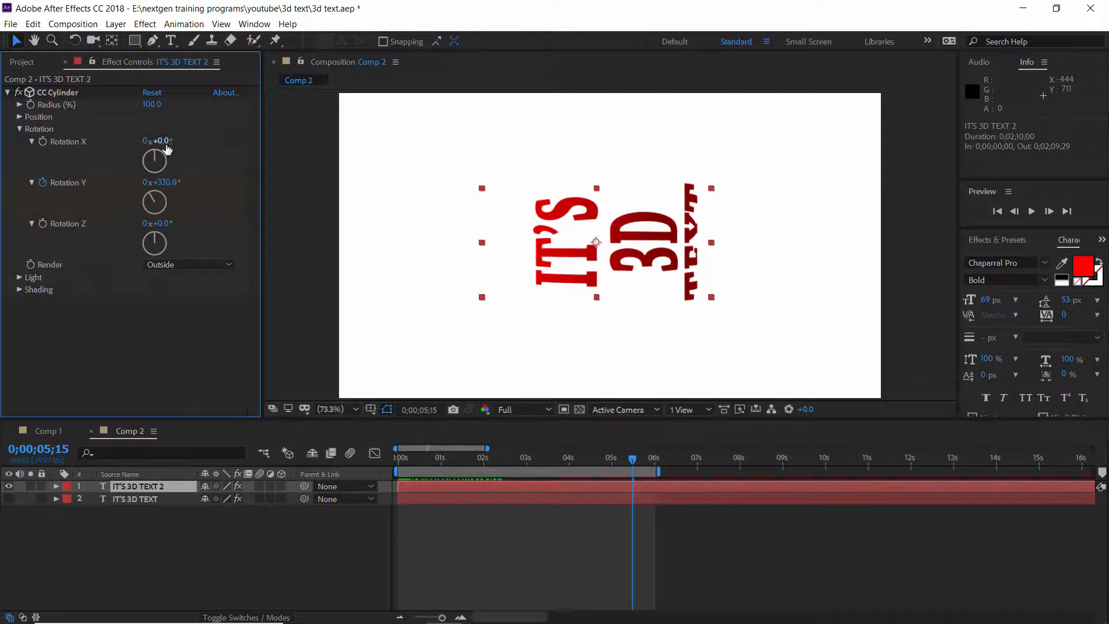
pyautogui.moveTo(164, 141); pyautogui.dragTo(145, 141)
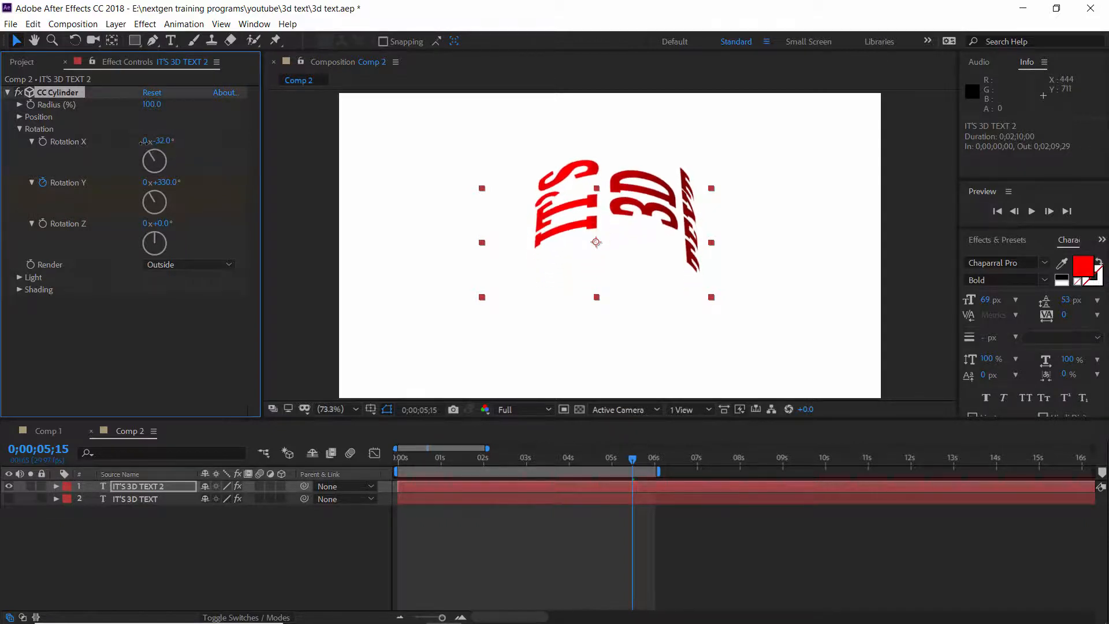
pyautogui.moveTo(165, 224); pyautogui.dragTo(195, 223)
pyautogui.moveTo(164, 141); pyautogui.dragTo(167, 143)
pyautogui.moveTo(172, 223); pyautogui.dragTo(183, 223)
pyautogui.moveTo(167, 141); pyautogui.dragTo(166, 146)
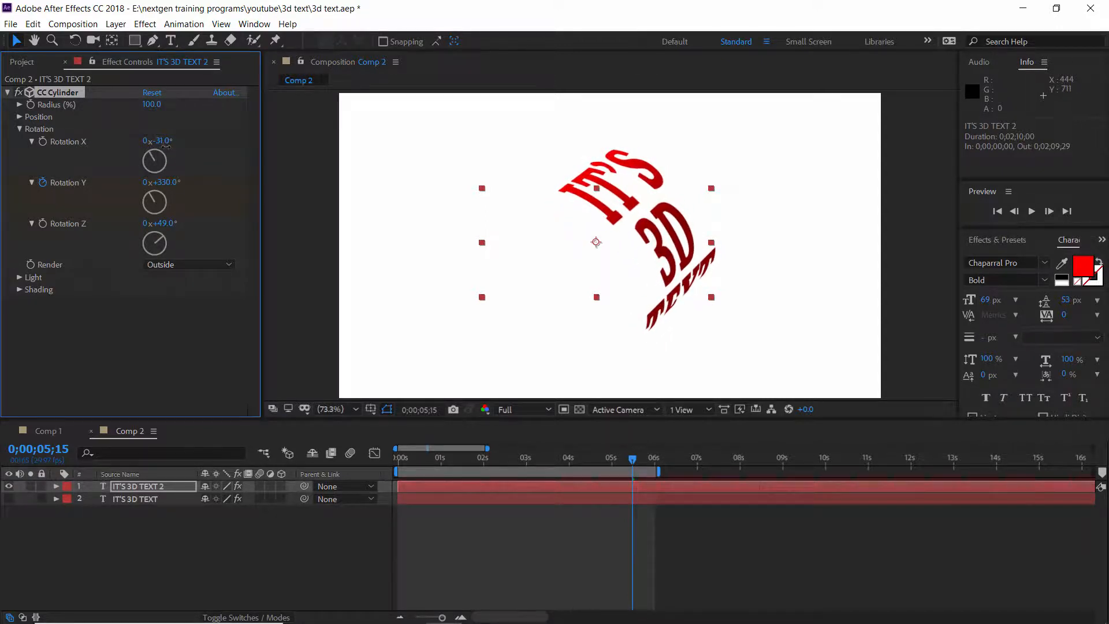
pyautogui.moveTo(165, 223)
pyautogui.mouseDown()
pyautogui.moveTo(148, 222)
pyautogui.moveTo(164, 221)
pyautogui.mouseUp()
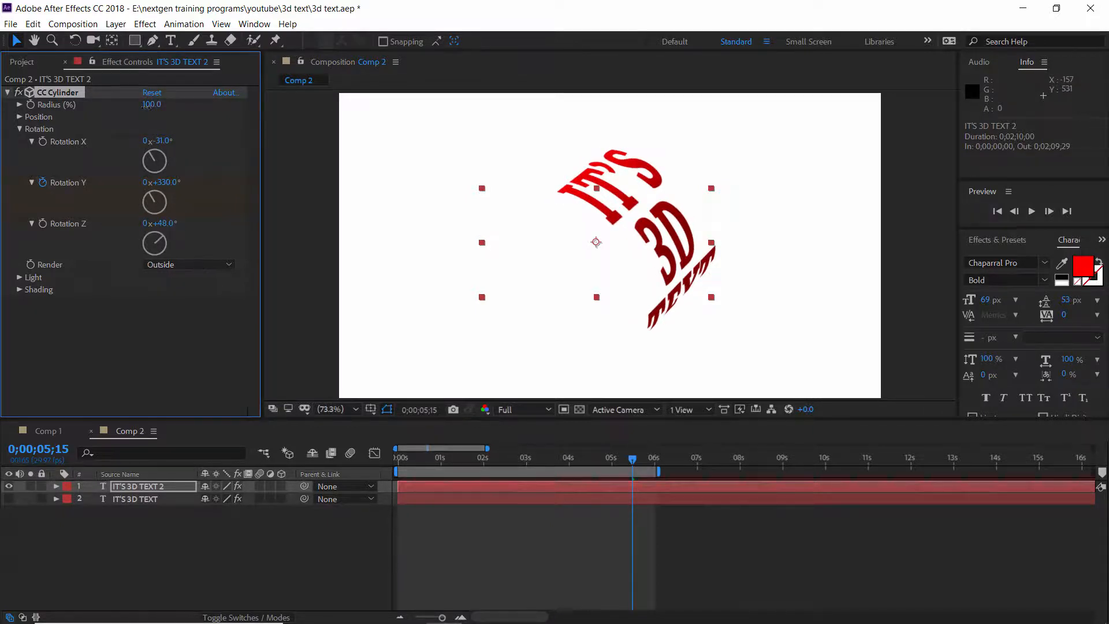
# Set the top layer's cylinder Radius to 90 and Rotation Z to about 55°.
pyautogui.moveTo(150, 105); pyautogui.dragTo(138, 107)
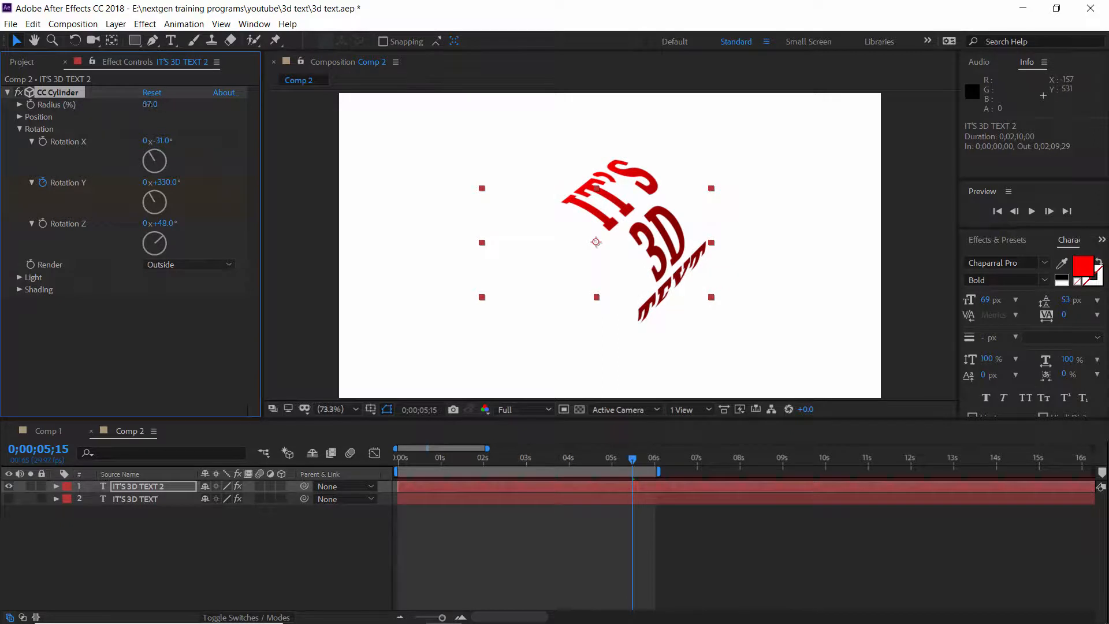
pyautogui.click(150, 105)
pyautogui.write('90')
pyautogui.press('Return')
pyautogui.moveTo(171, 226); pyautogui.dragTo(167, 222)
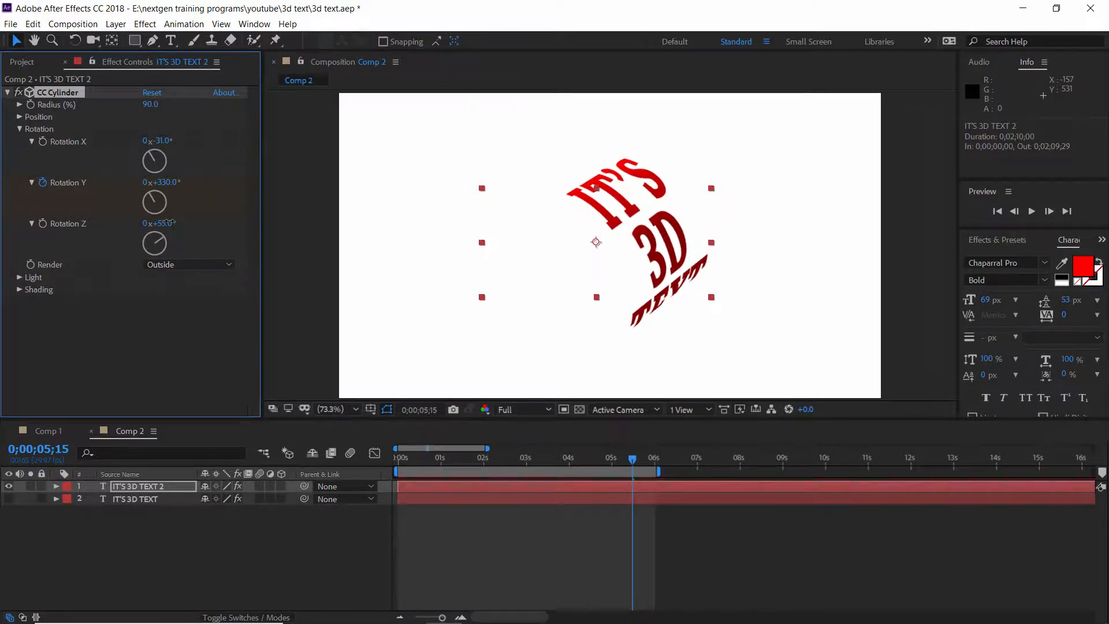
# Return to the start and set the lower text layer's cylinder Radius to 90.
pyautogui.click(502, 461)
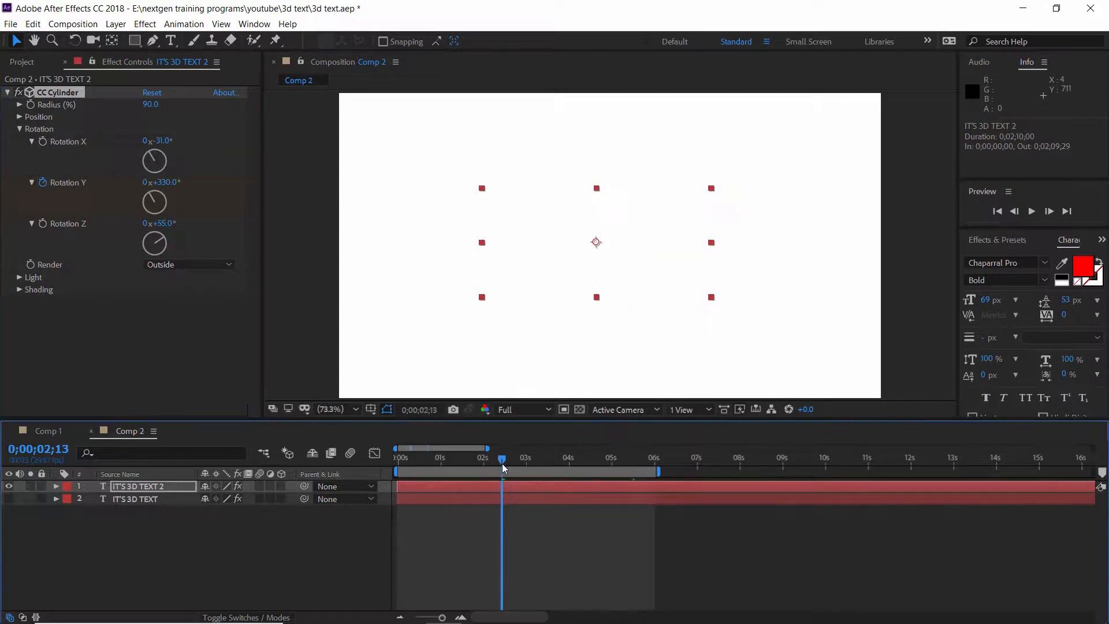
pyautogui.moveTo(501, 464); pyautogui.dragTo(394, 458)
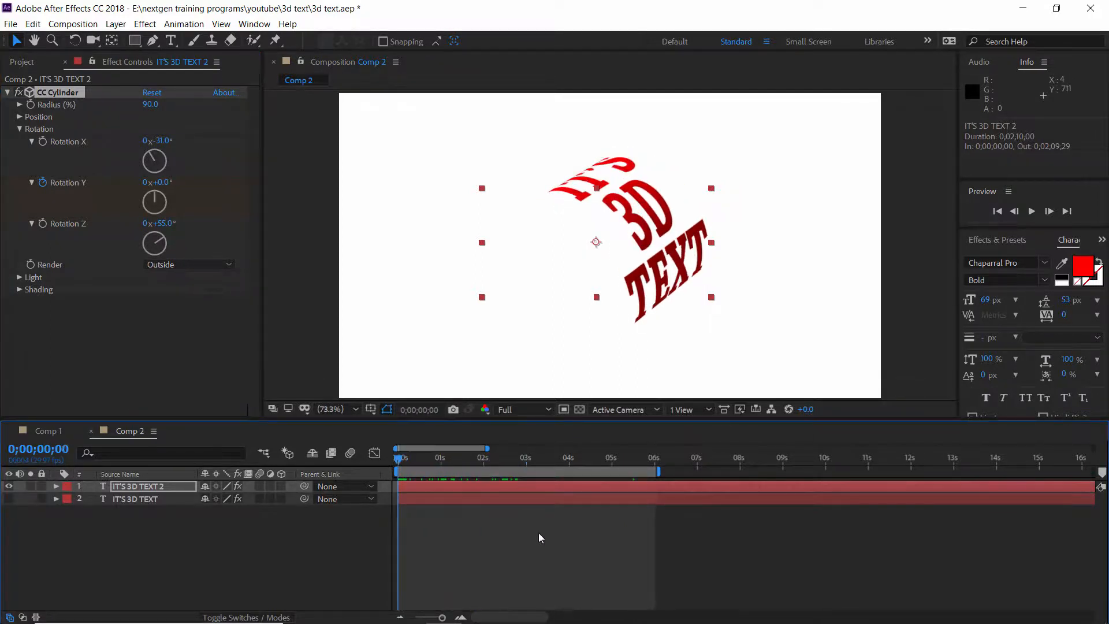
pyautogui.click(474, 484)
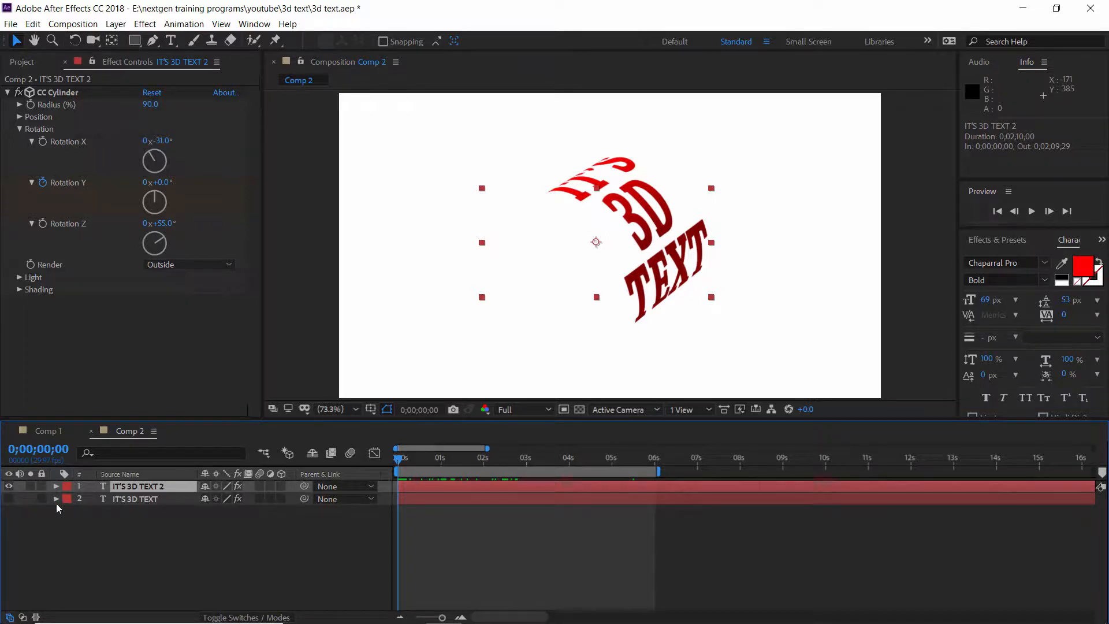
pyautogui.click(117, 501)
pyautogui.click(151, 105)
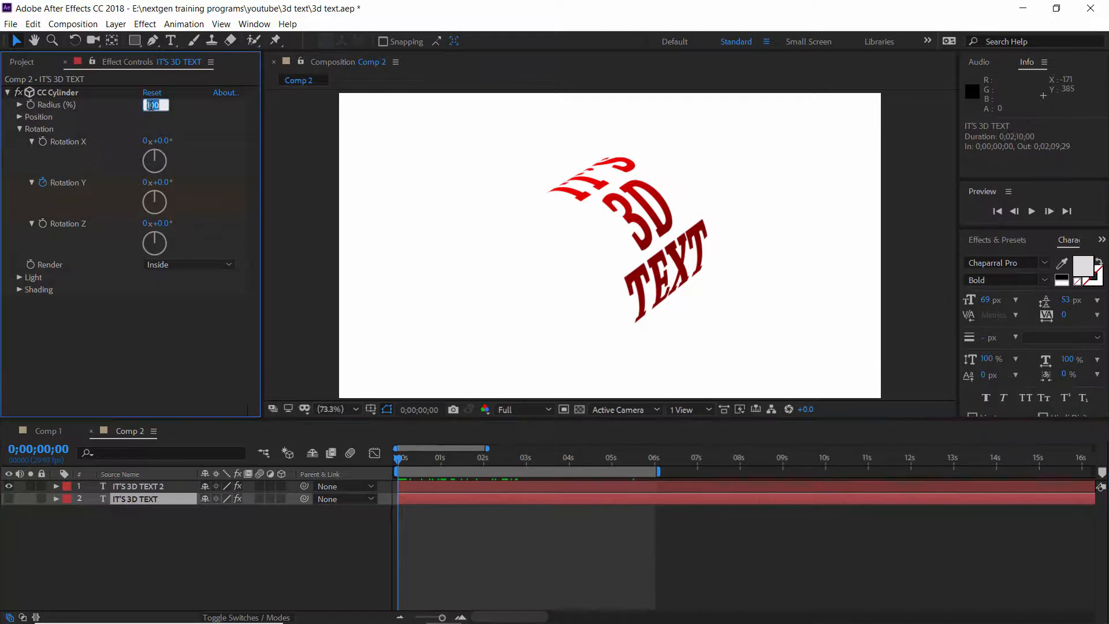
pyautogui.write('90')
pyautogui.press('Return')
# Set the lower text layer's cylinder Rotation X to -31° and Rotation Z to 55°.
pyautogui.click(163, 140)
pyautogui.write('-31')
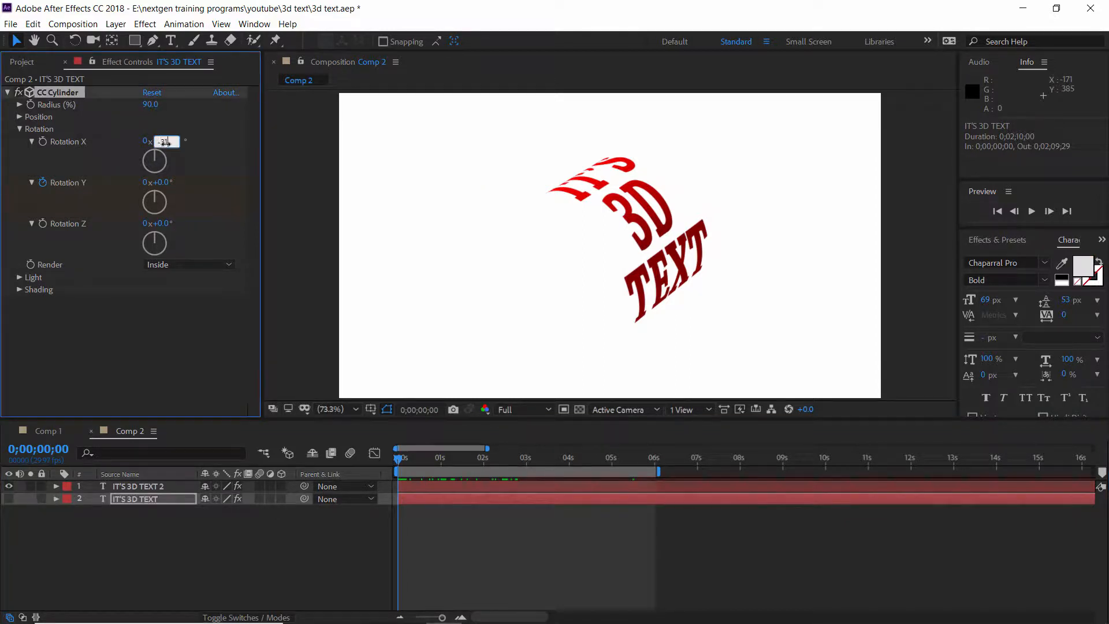
pyautogui.press('Return')
pyautogui.click(161, 486)
pyautogui.click(160, 499)
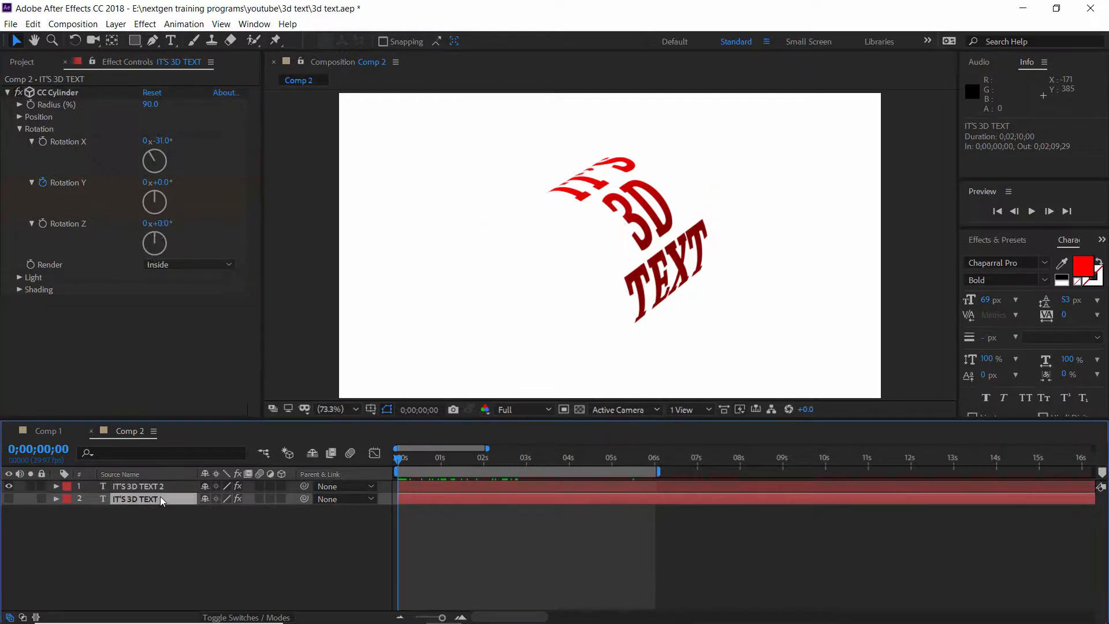
pyautogui.click(164, 223)
pyautogui.write('55')
pyautogui.press('Return')
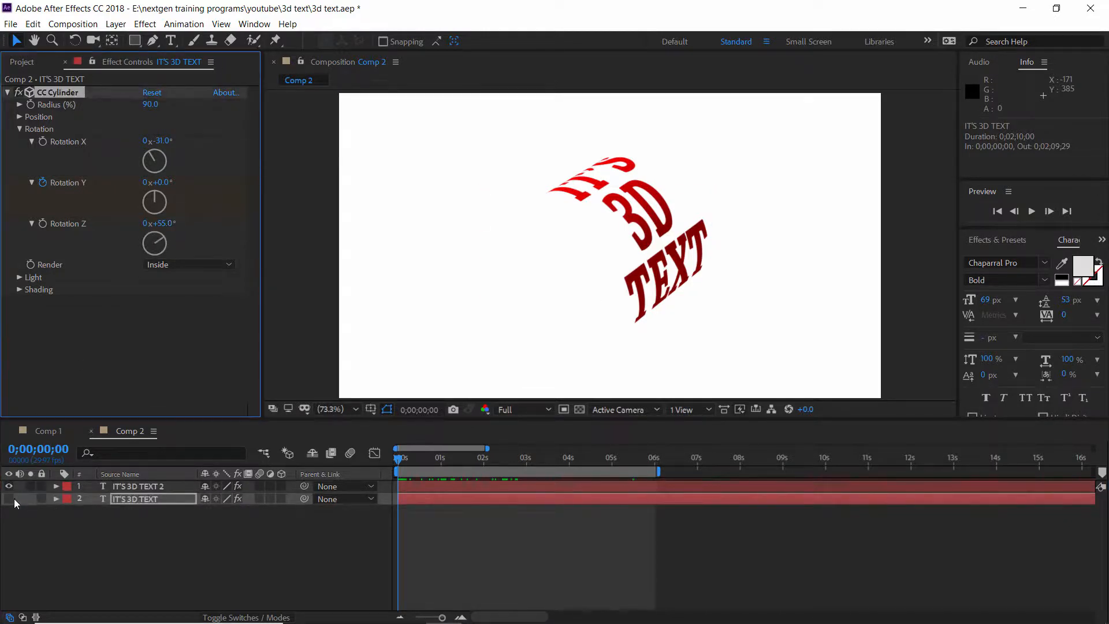
# Unhide the lower text layer and preview the spinning animation from the start.
pyautogui.click(9, 500)
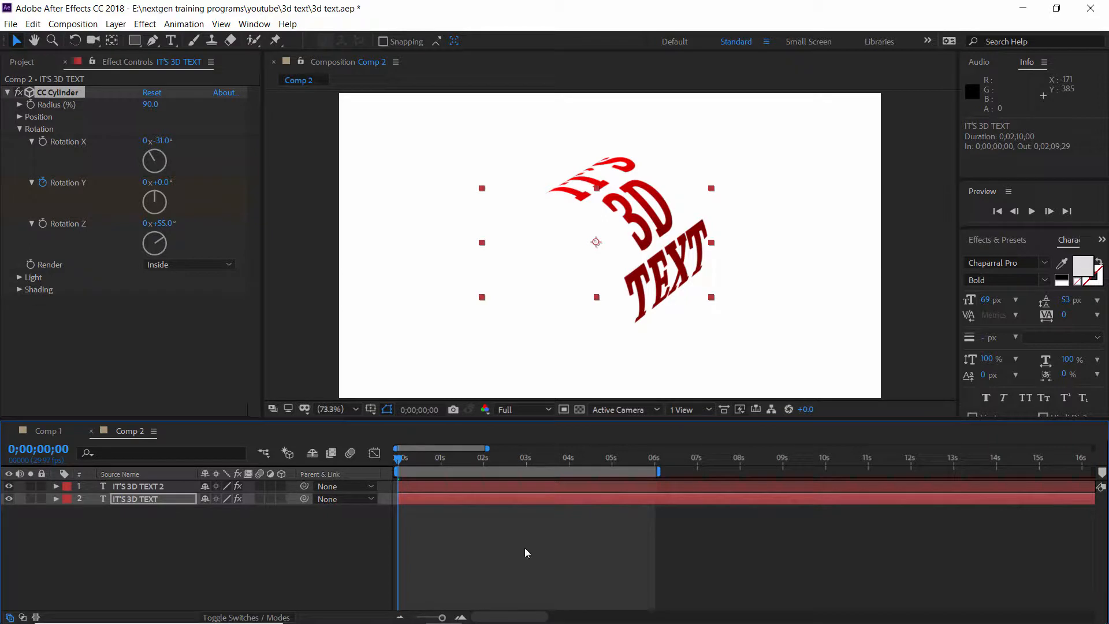
pyautogui.press('space')
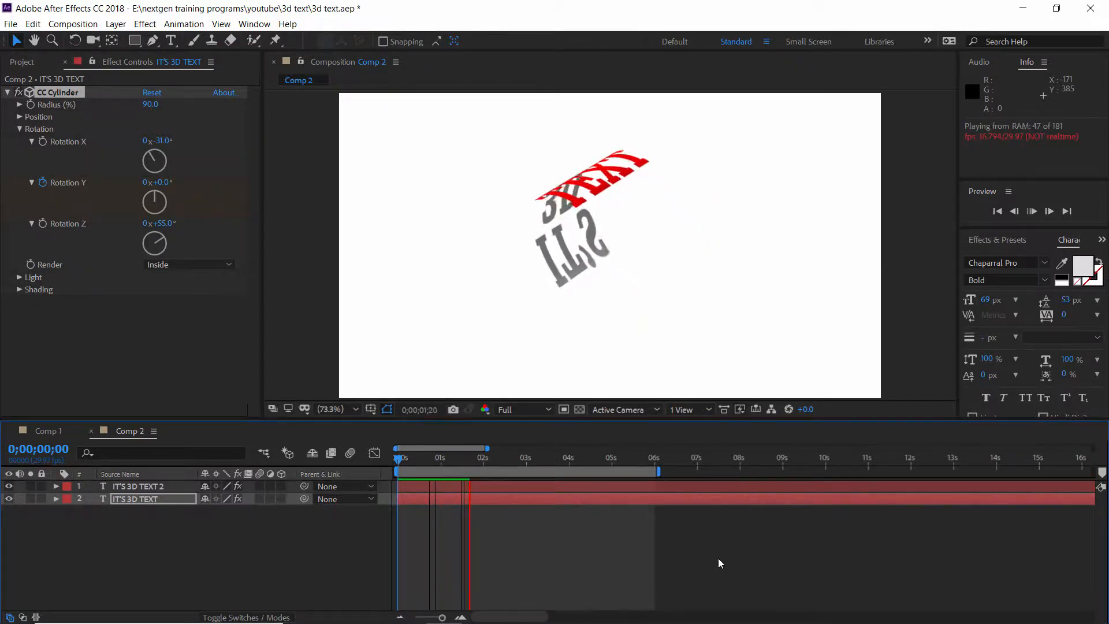
pyautogui.press('space')
pyautogui.moveTo(431, 460); pyautogui.dragTo(370, 462)
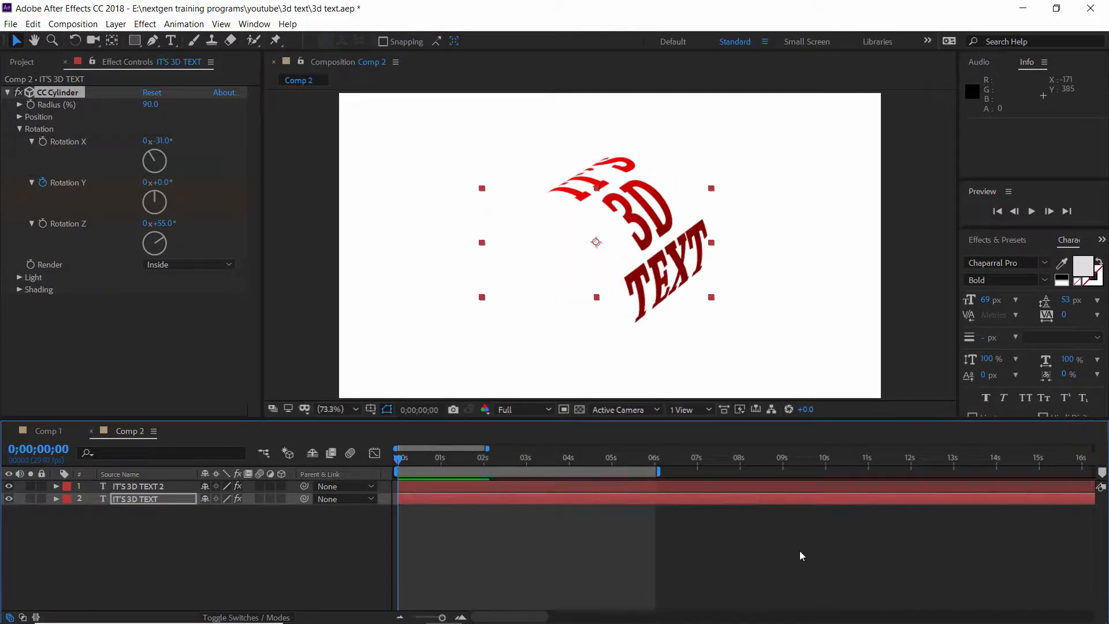
# Set the top text layer's cylinder Light Height to 100.
pyautogui.click(151, 486)
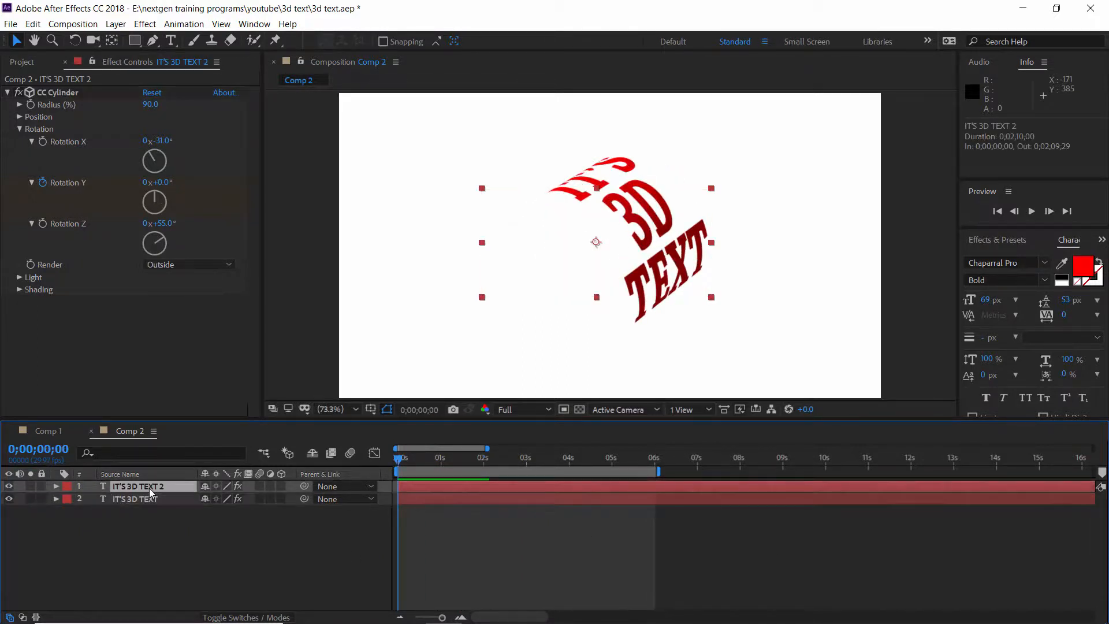
pyautogui.click(19, 278)
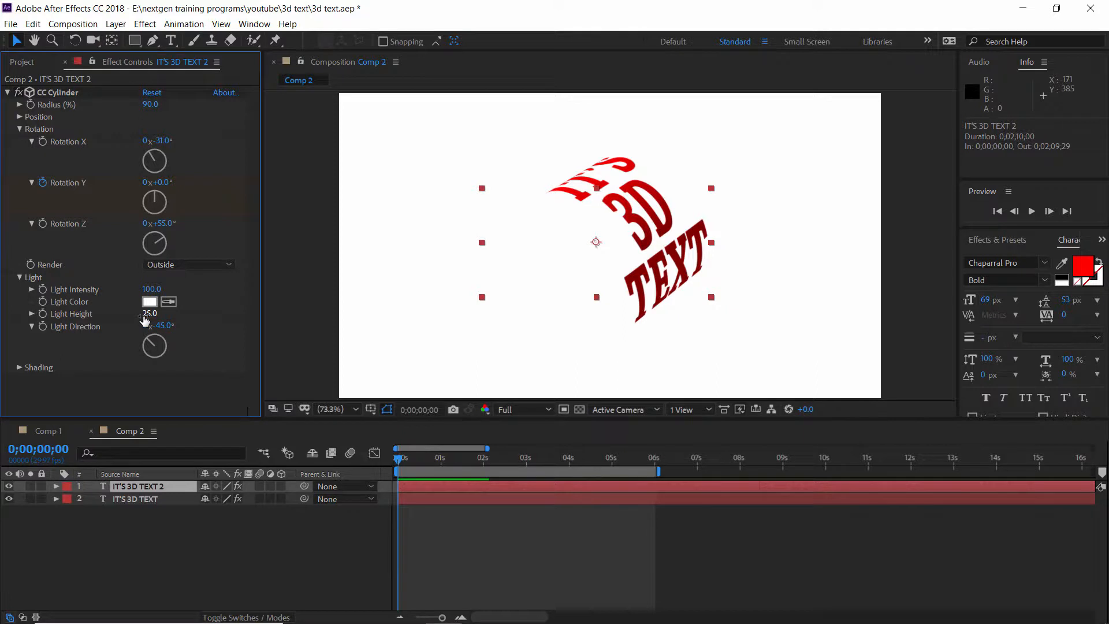
pyautogui.moveTo(145, 319); pyautogui.dragTo(214, 316)
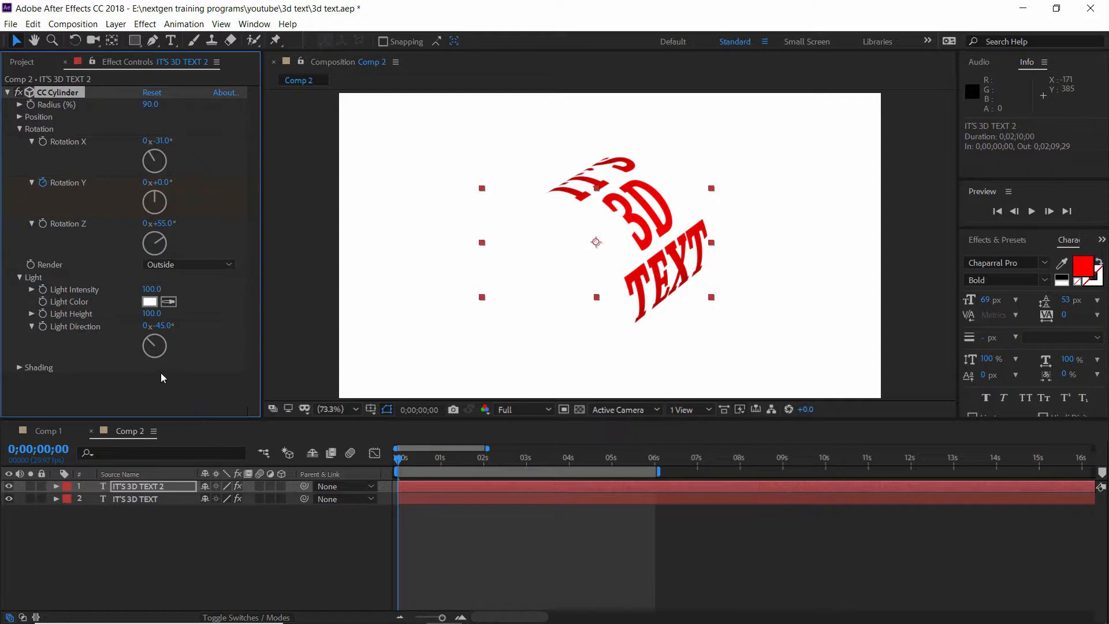
# Set the lower text layer's cylinder Light Height to -100.
pyautogui.click(155, 499)
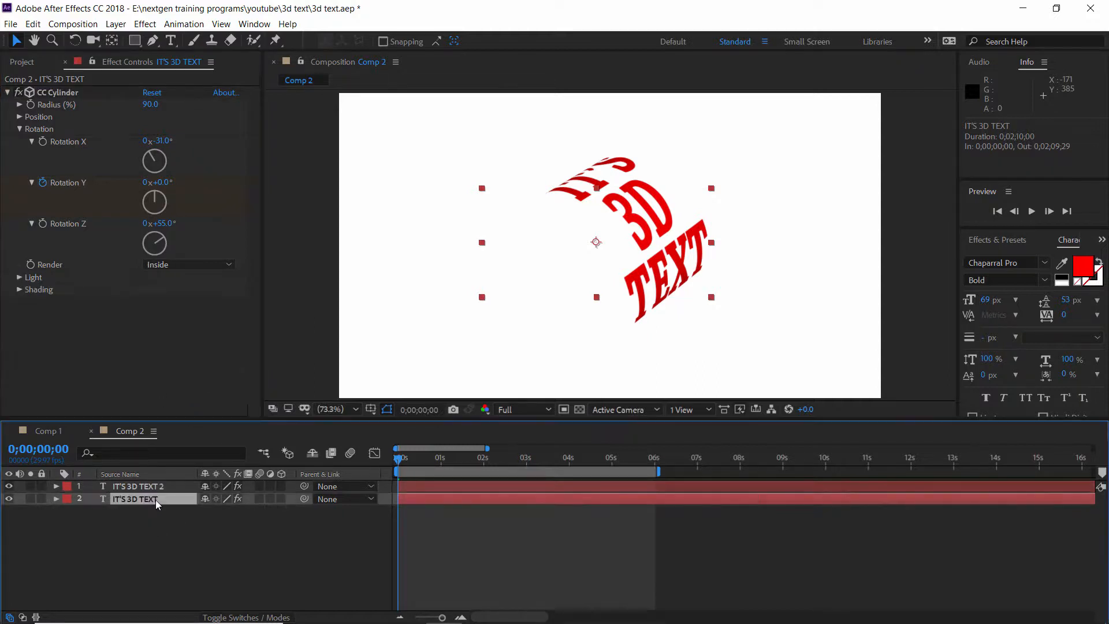
pyautogui.click(20, 277)
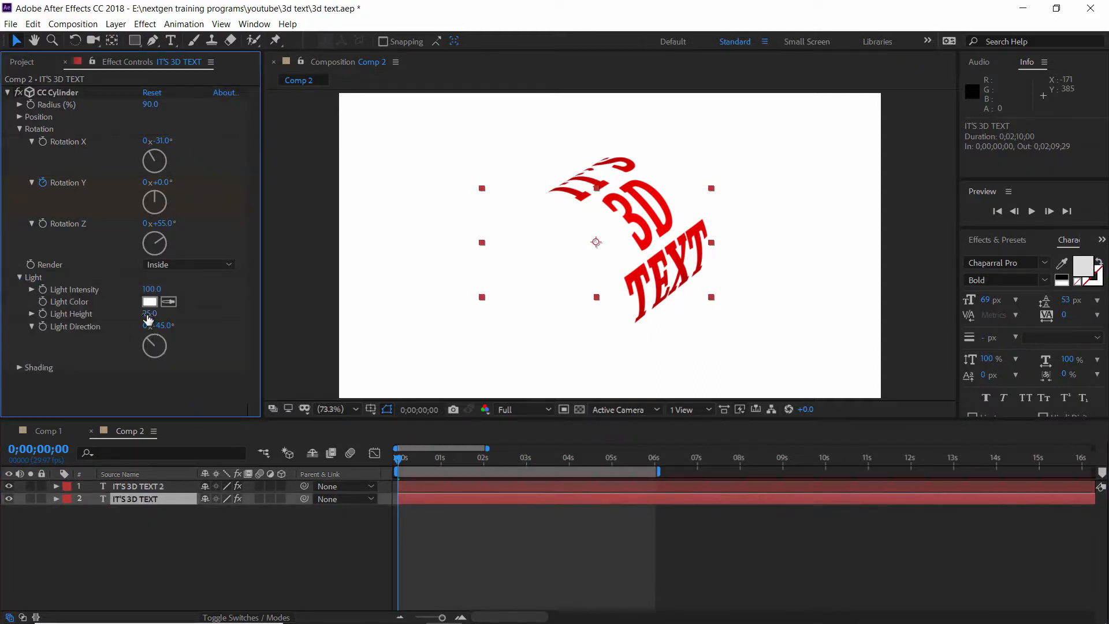
pyautogui.click(149, 315)
pyautogui.moveTo(427, 463); pyautogui.dragTo(470, 466)
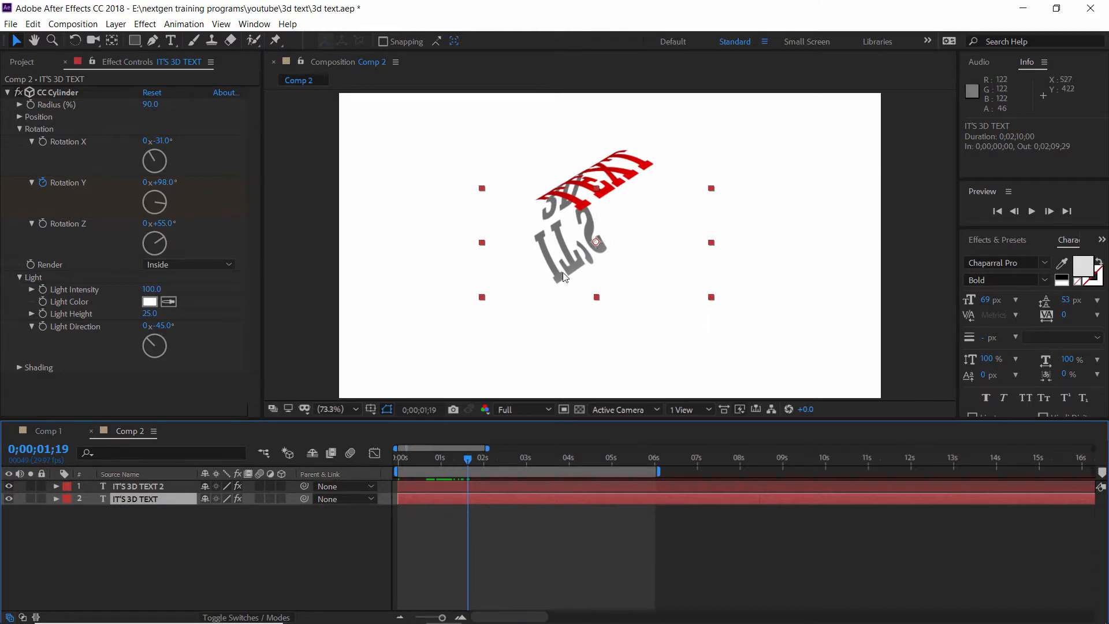
pyautogui.click(141, 316)
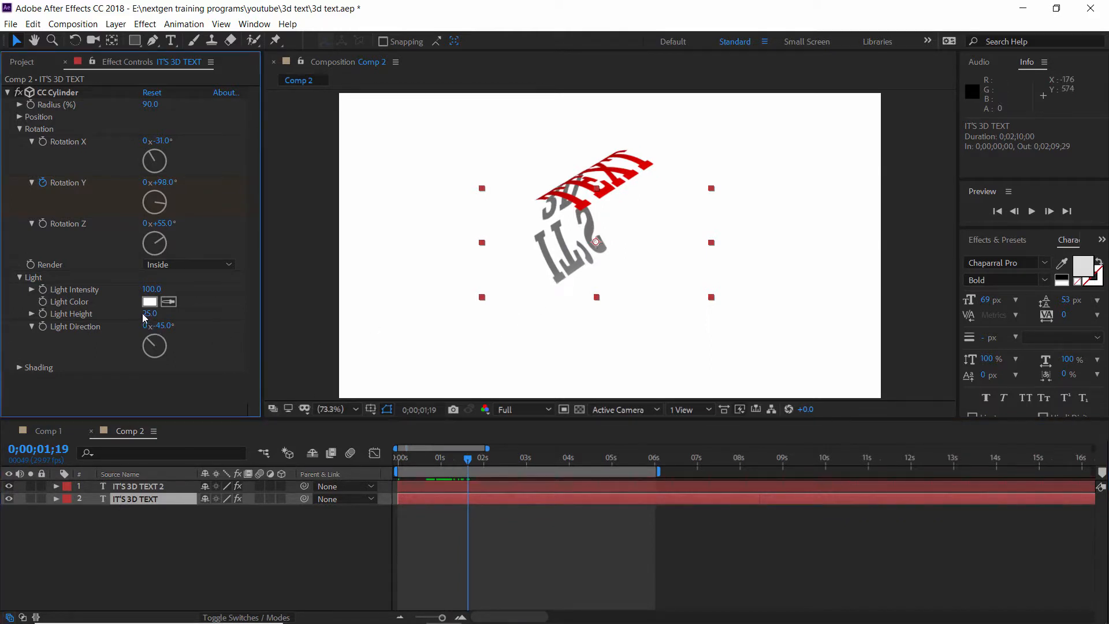
pyautogui.moveTo(146, 316); pyautogui.dragTo(49, 318)
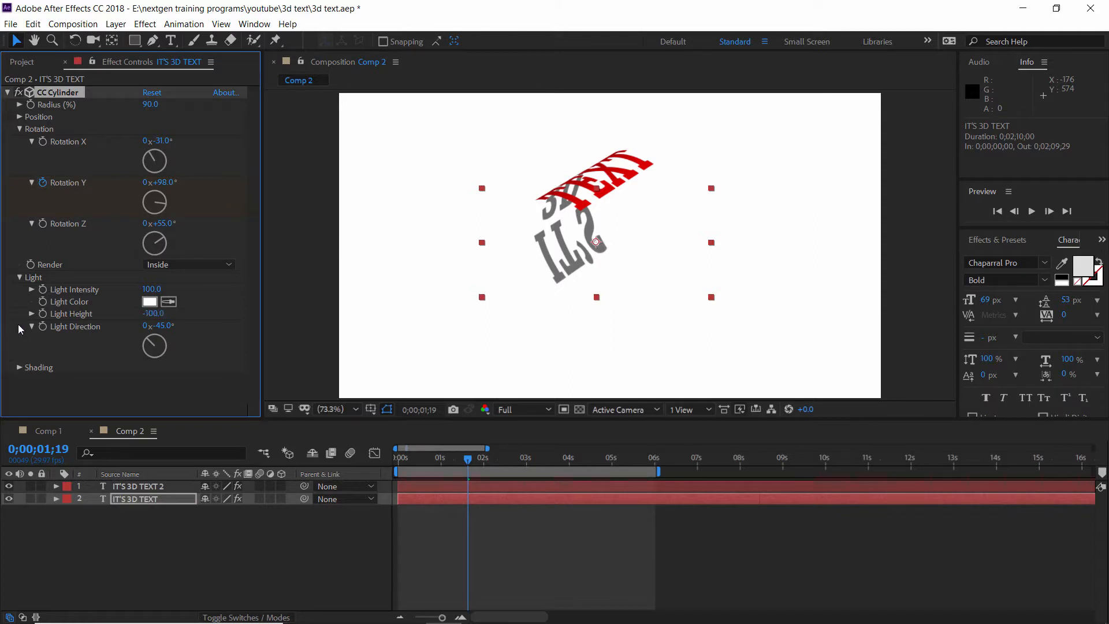
# Set the lower text layer's cylinder Shading Roughness to 0.001.
pyautogui.click(19, 368)
pyautogui.scroll(-1, 137, 326)
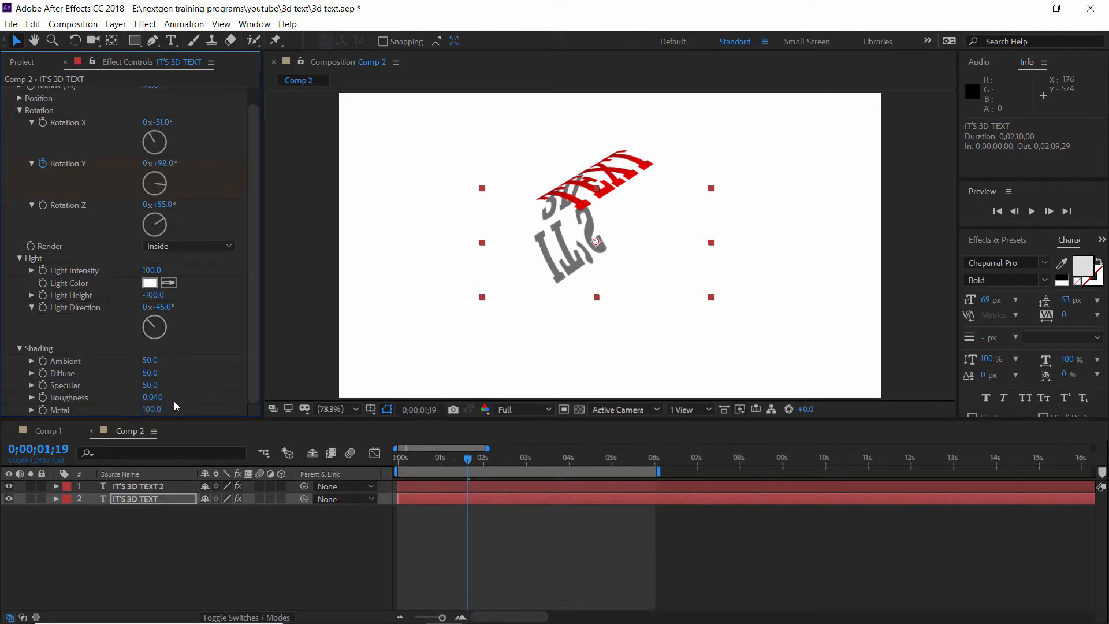
pyautogui.click(397, 462)
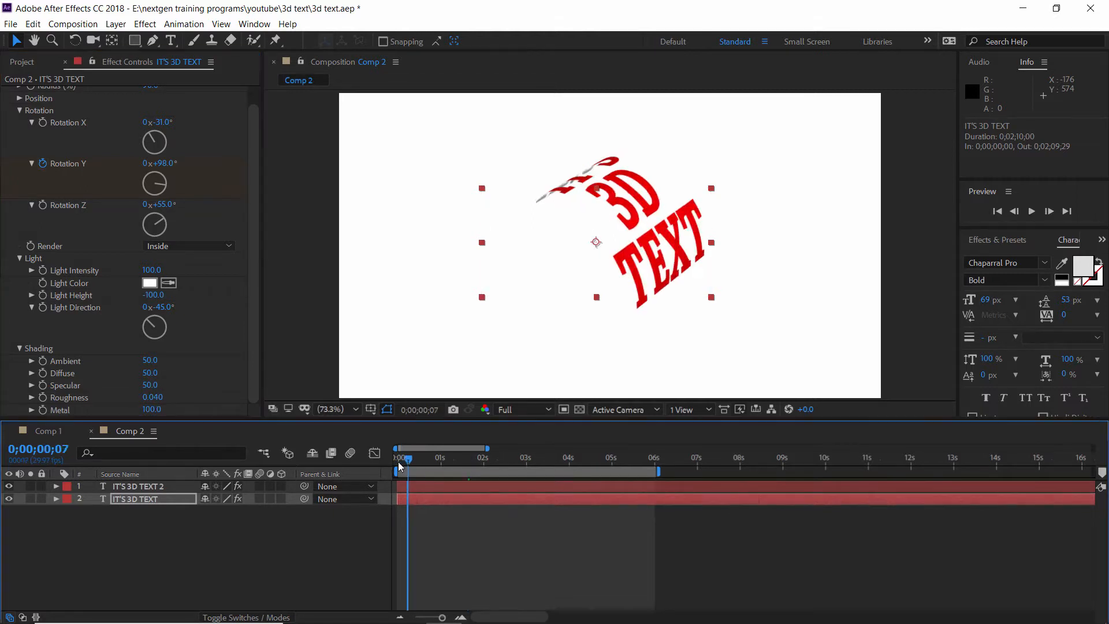
pyautogui.moveTo(398, 461); pyautogui.dragTo(419, 461)
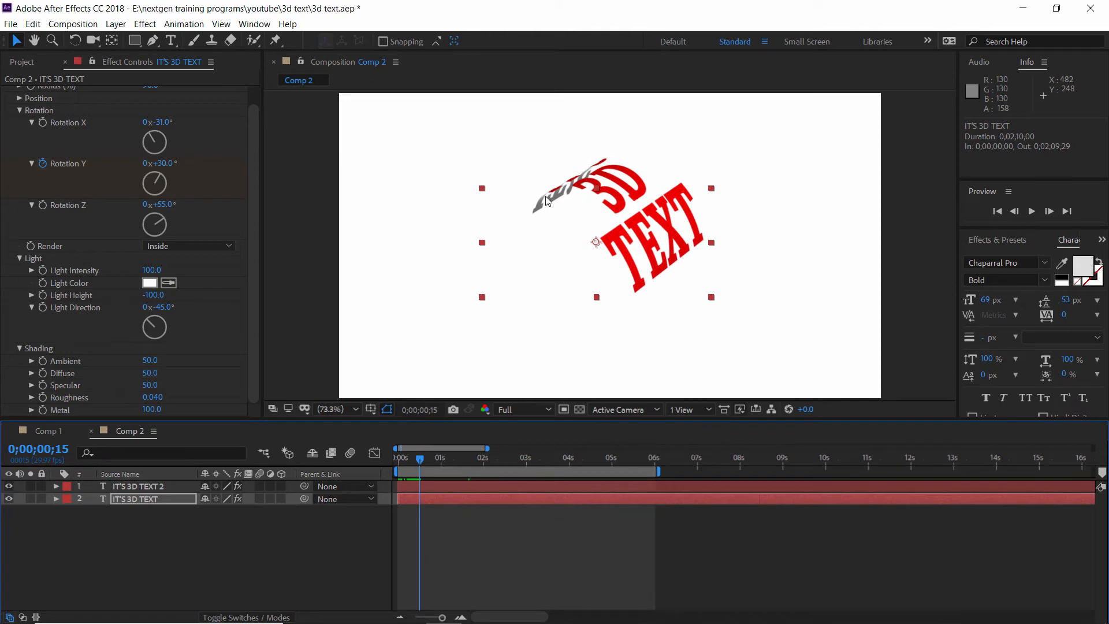
pyautogui.moveTo(153, 398); pyautogui.dragTo(60, 399)
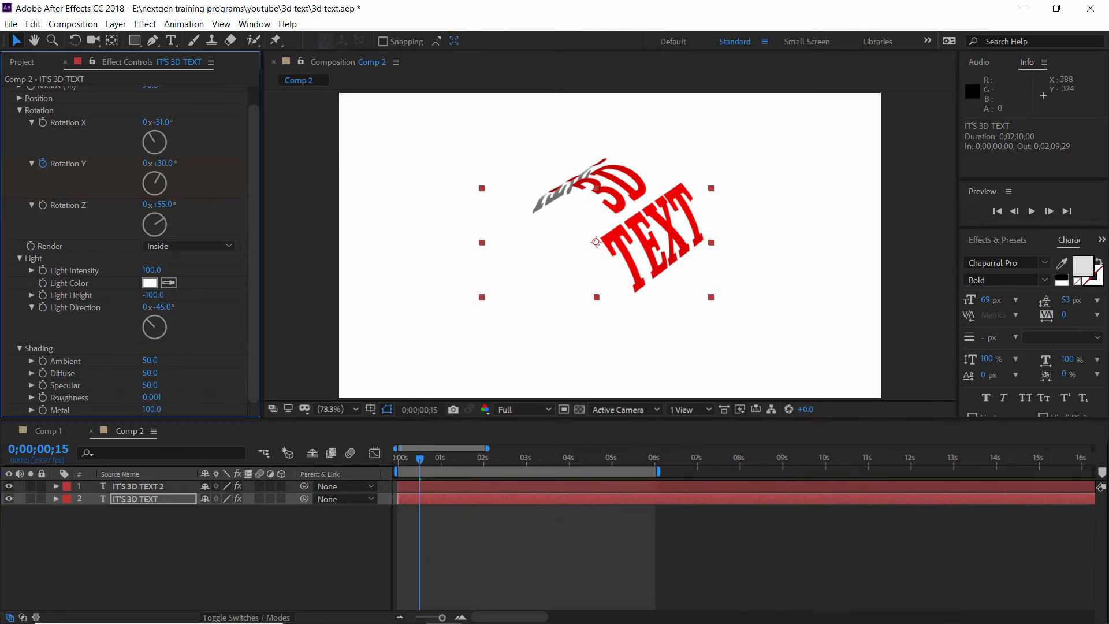